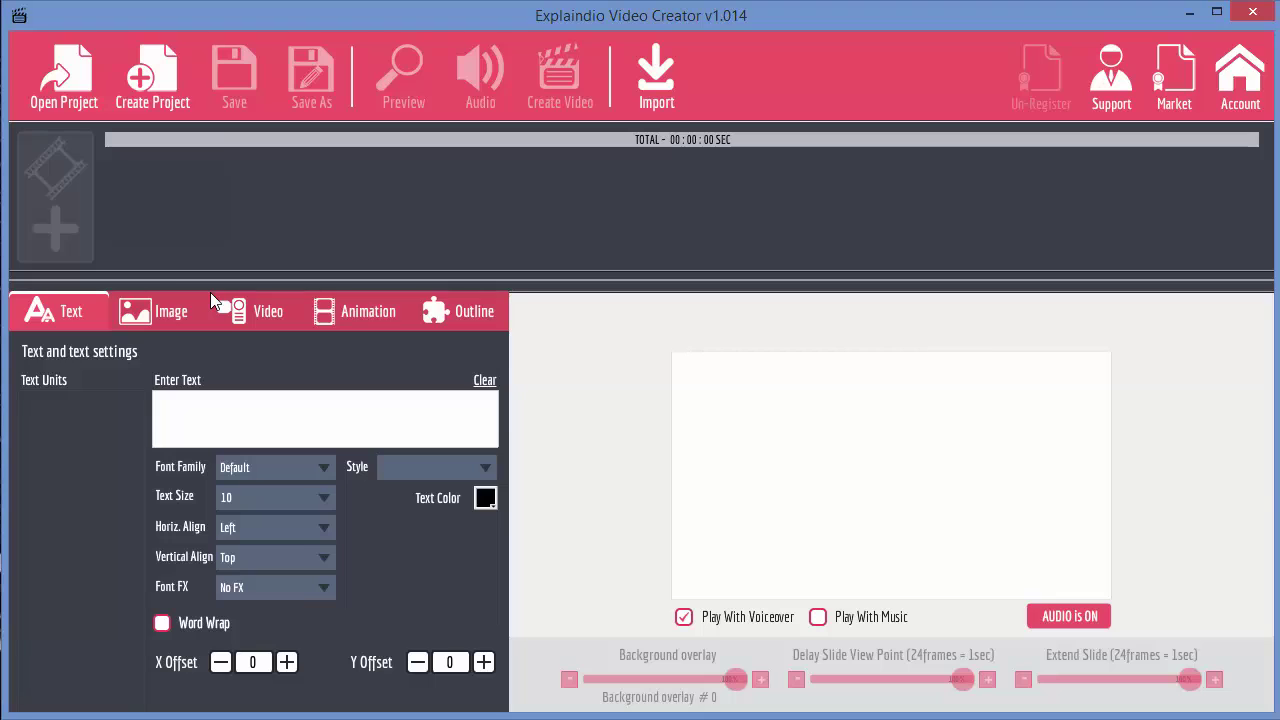
# Create a new project named 'Explaindio Demo', correcting a typo in the name.
pyautogui.click(145, 80)
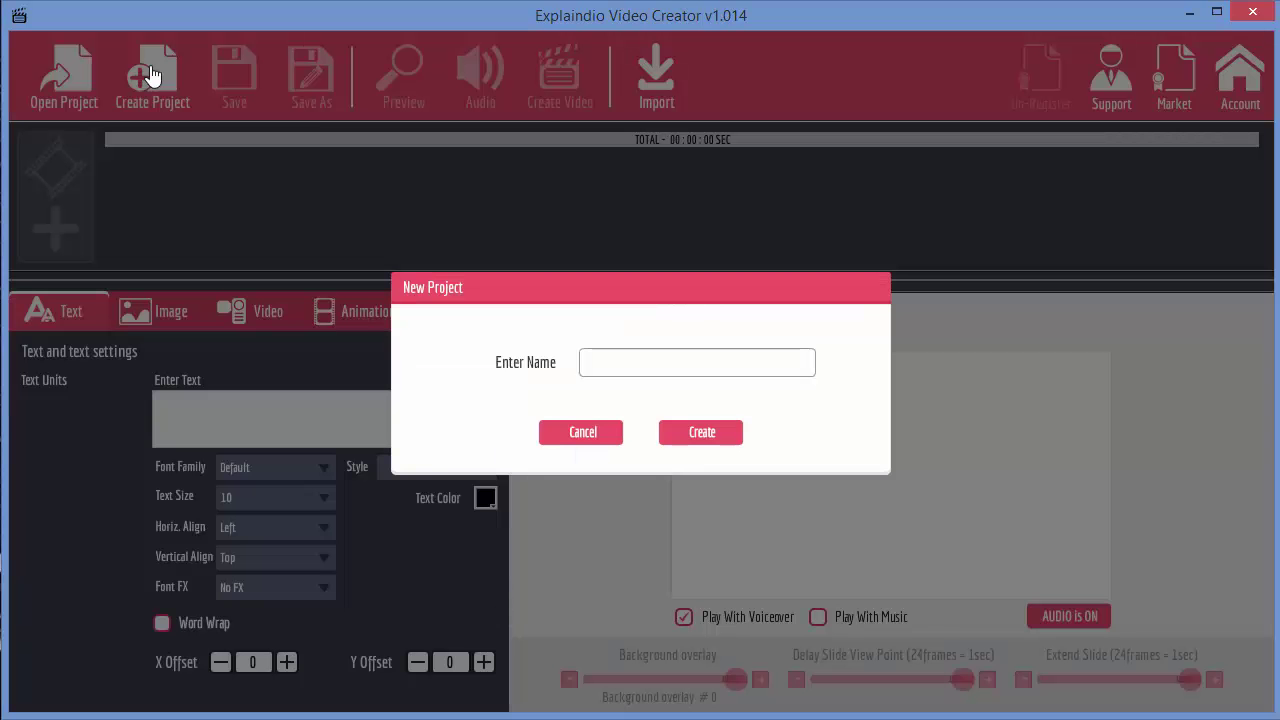
pyautogui.click(674, 374)
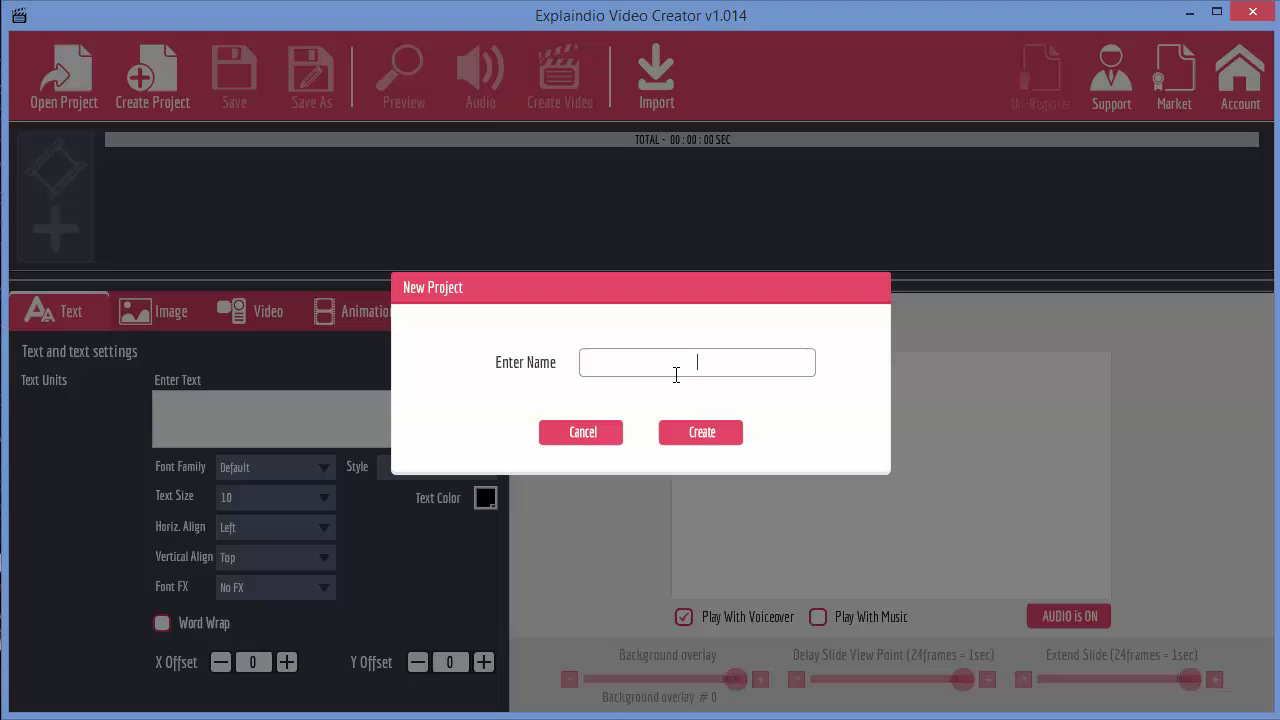
pyautogui.write('Explain')
pyautogui.write('di')
pyautogui.press('BackSpace')
pyautogui.write('io Demo')
pyautogui.click(727, 438)
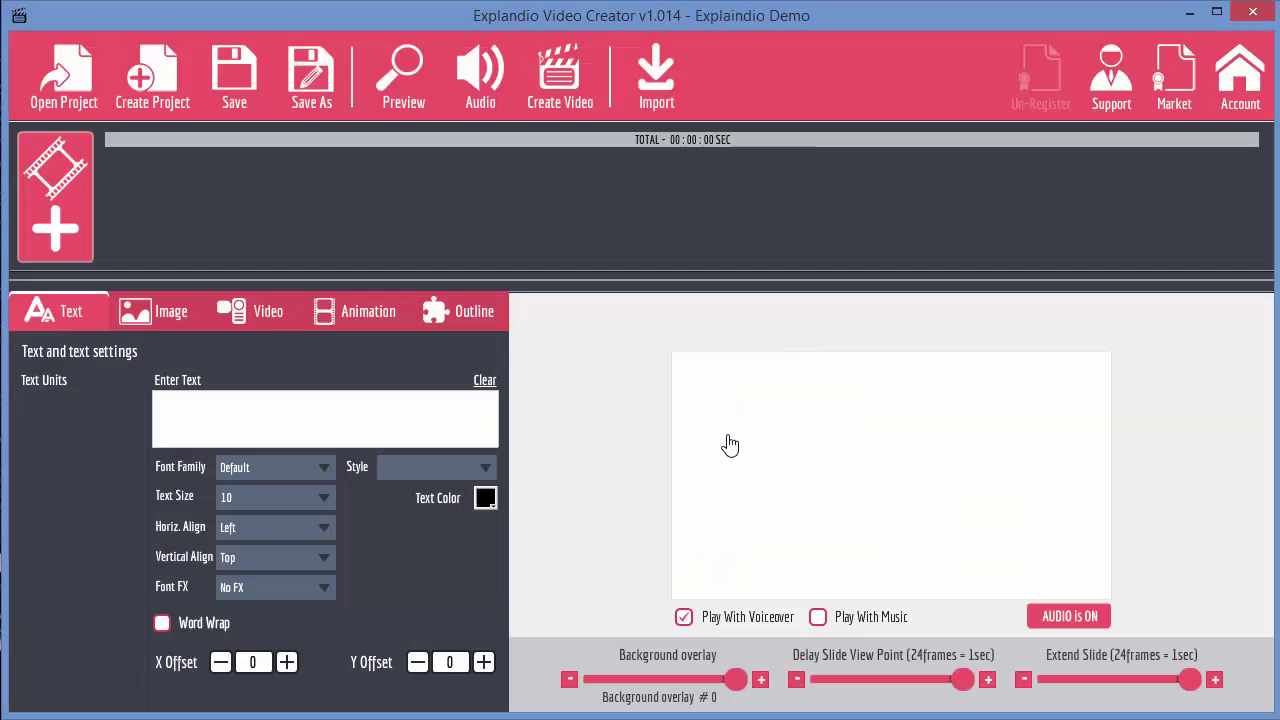
# Choose Add Slide, then 'Add Animated slide from collection'.
pyautogui.click(55, 173)
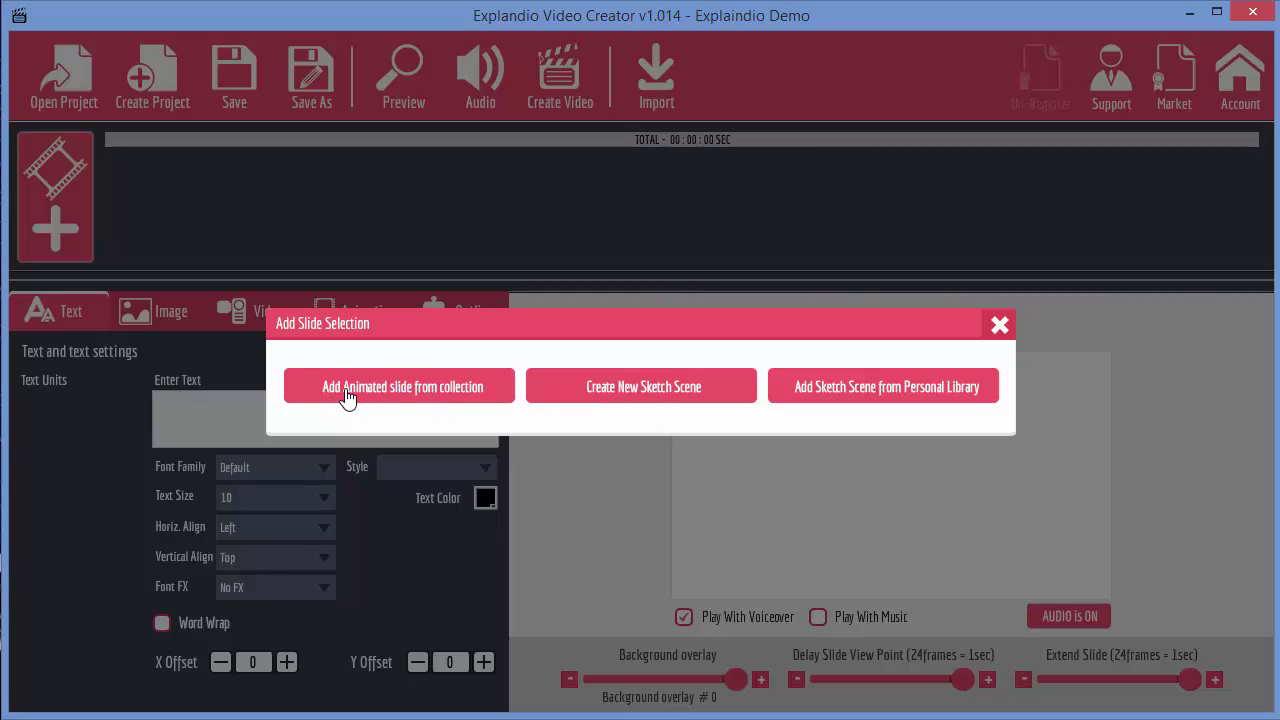
pyautogui.click(441, 395)
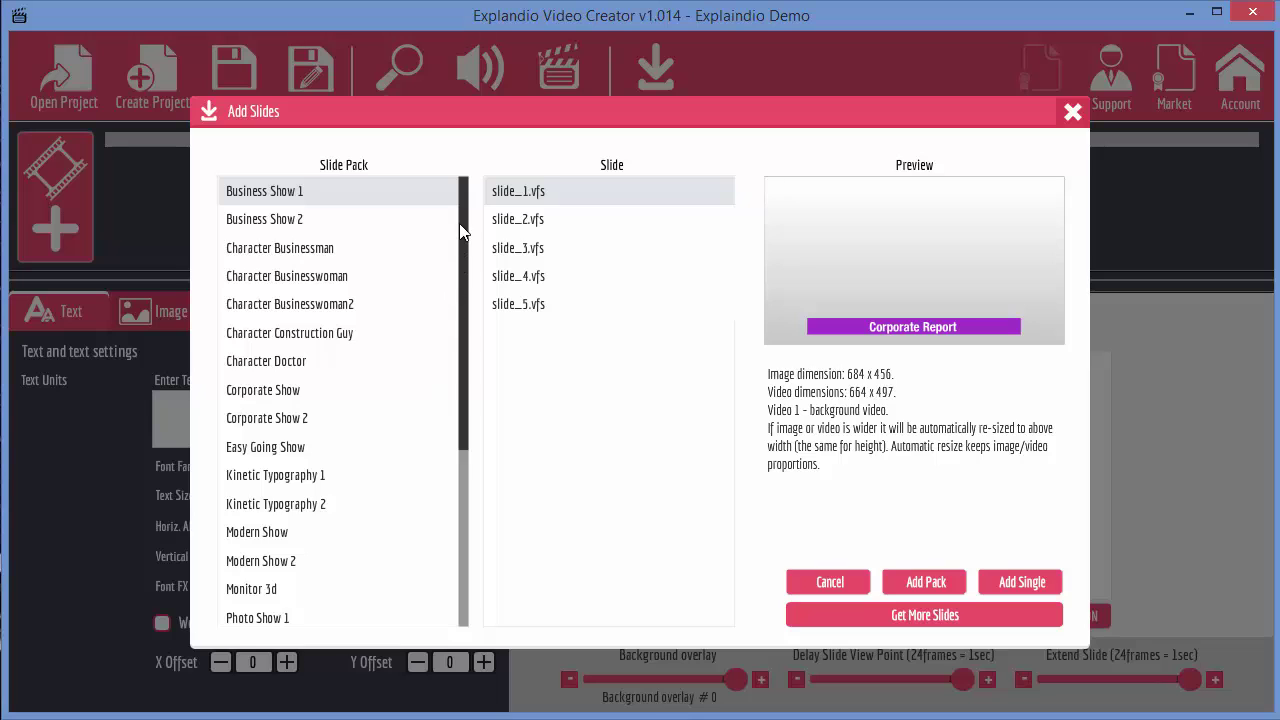
# Browse the slide packs, previewing Business Show 2, Character Businessman and Character Businesswoman.
pyautogui.moveTo(459, 223); pyautogui.dragTo(463, 188)
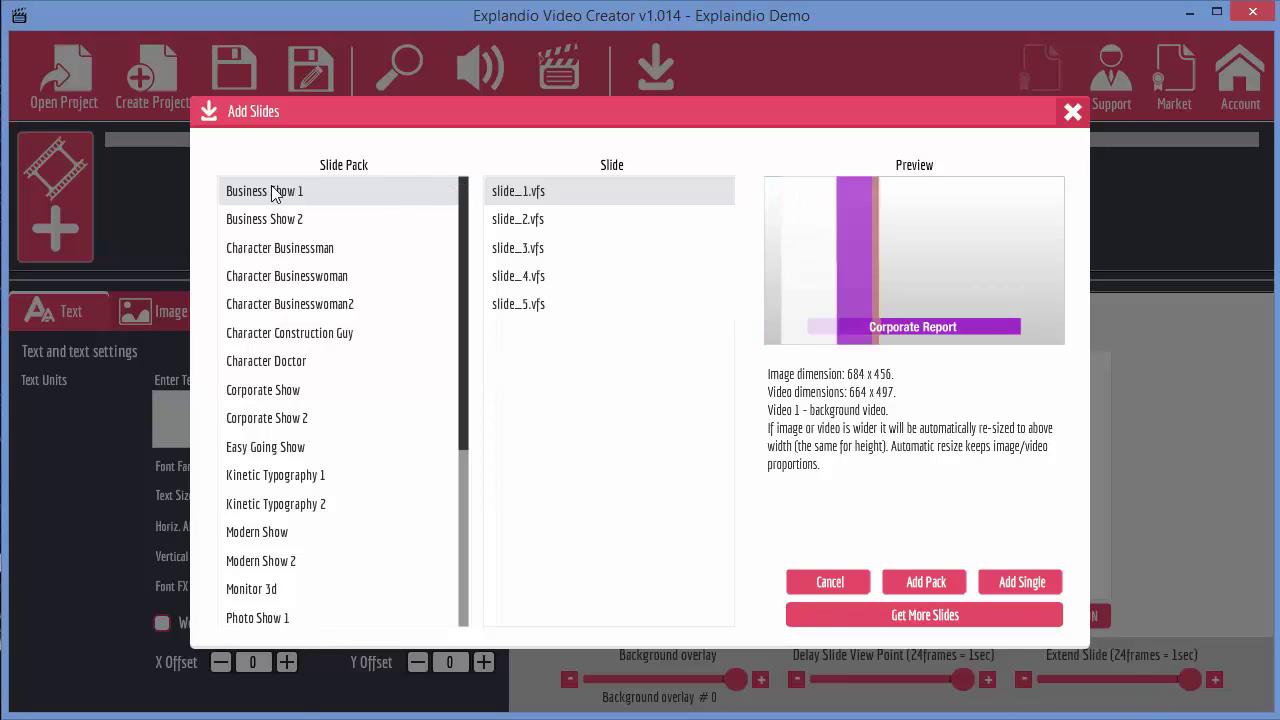
pyautogui.click(288, 220)
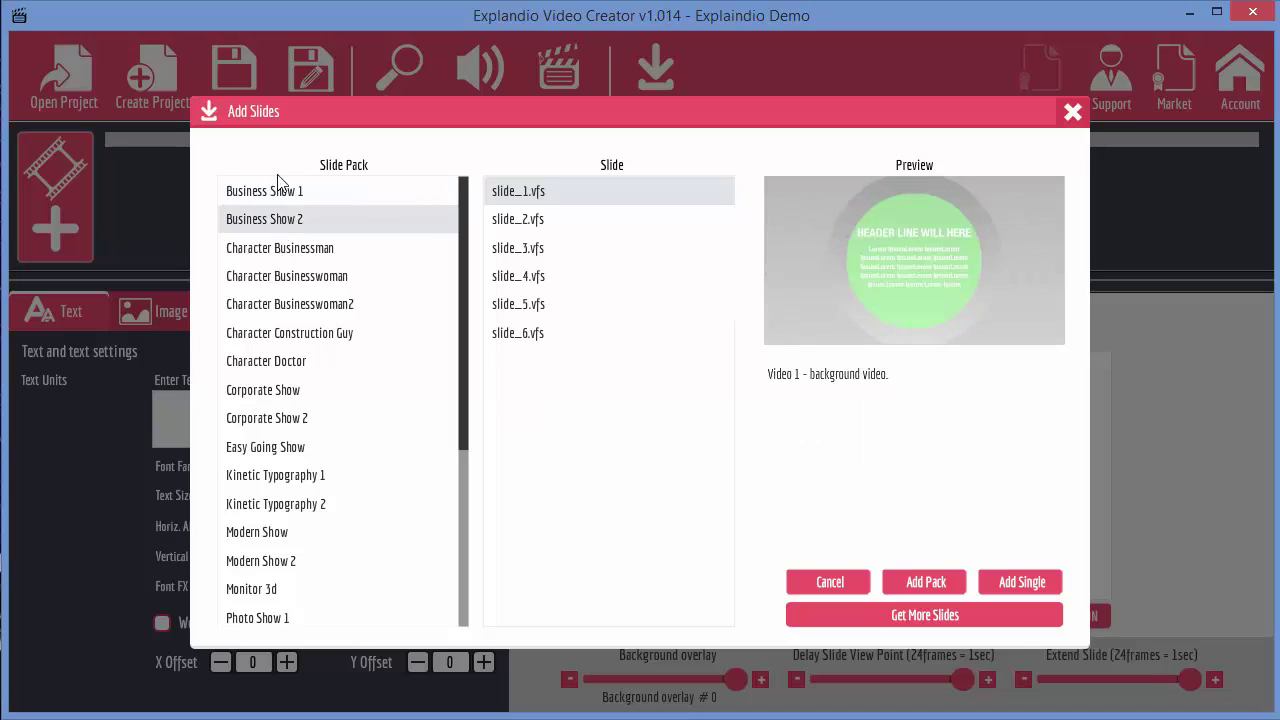
pyautogui.click(296, 250)
pyautogui.click(296, 285)
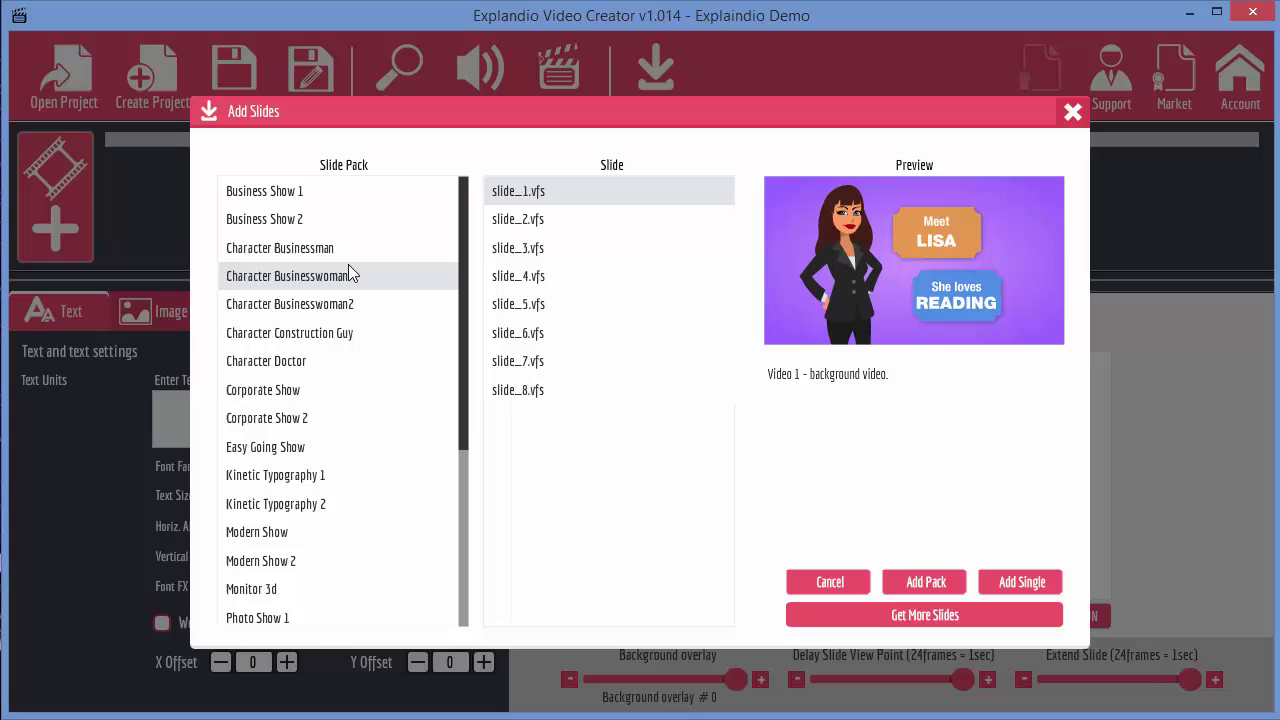
pyautogui.click(340, 304)
pyautogui.click(263, 390)
# Open Corporate Show, preview its first three slides, and add only slide_1.vfs to the timeline.
pyautogui.click(586, 218)
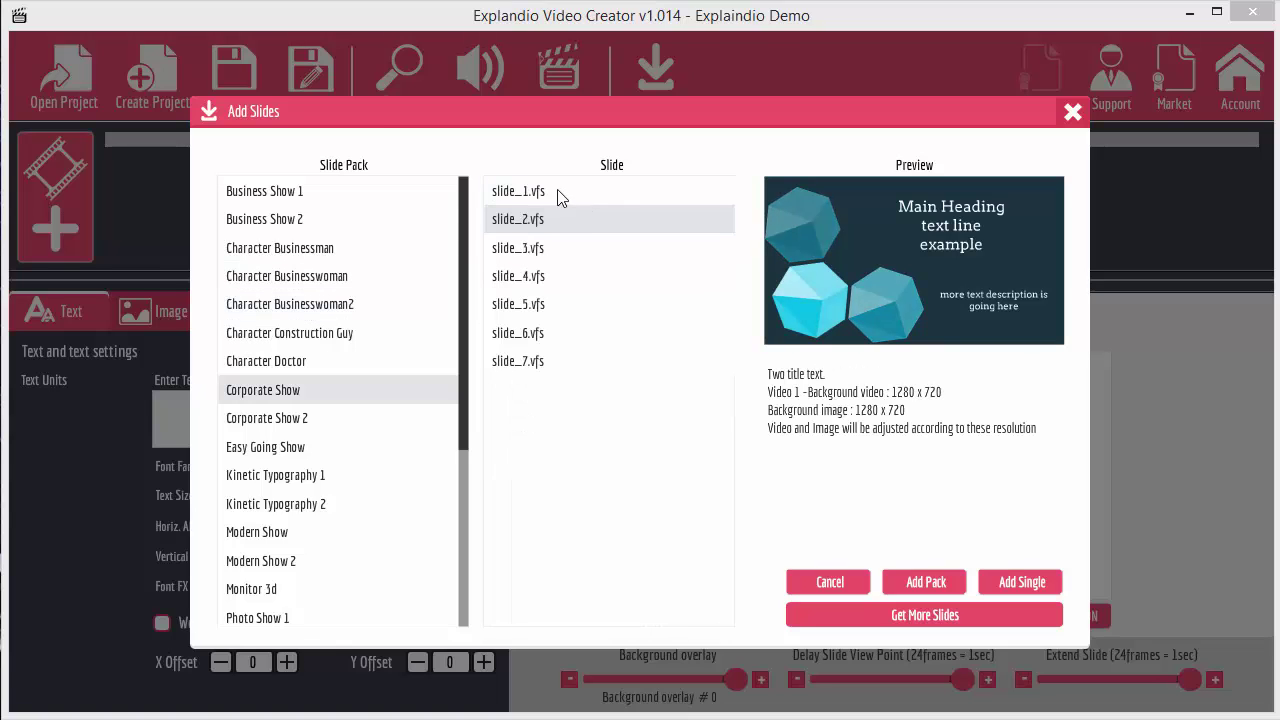
pyautogui.click(545, 193)
pyautogui.click(545, 224)
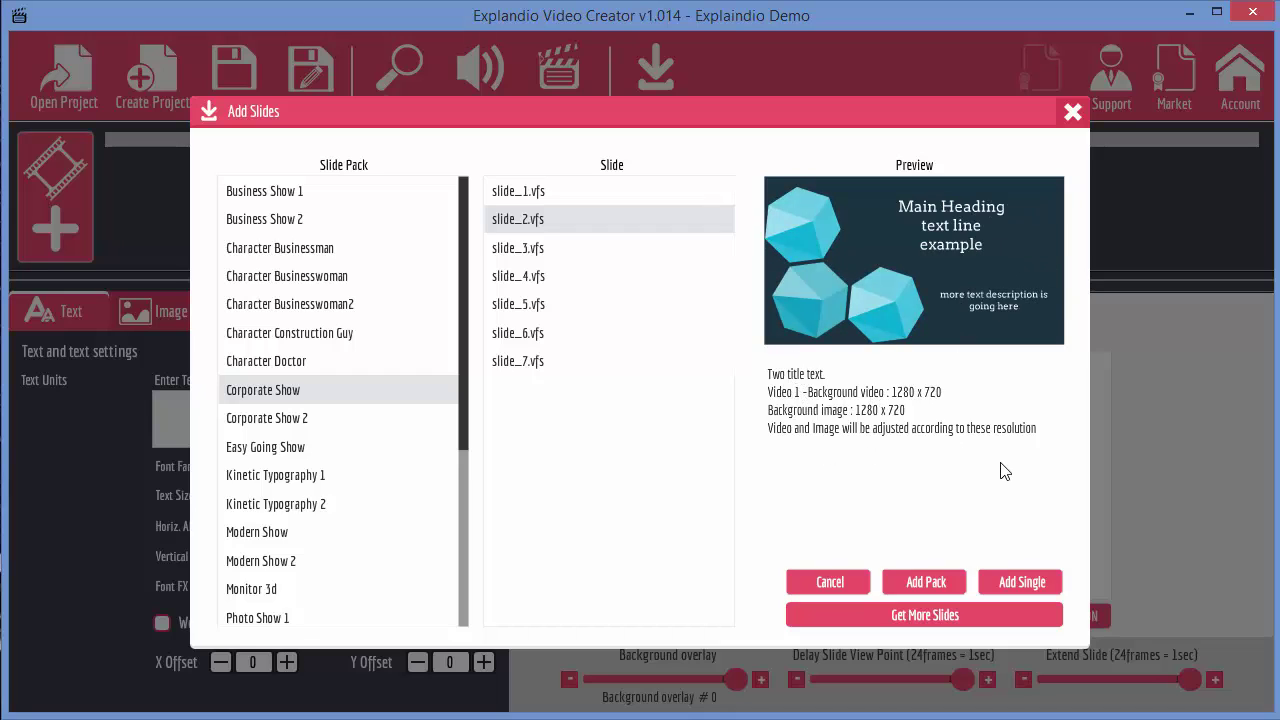
pyautogui.click(518, 248)
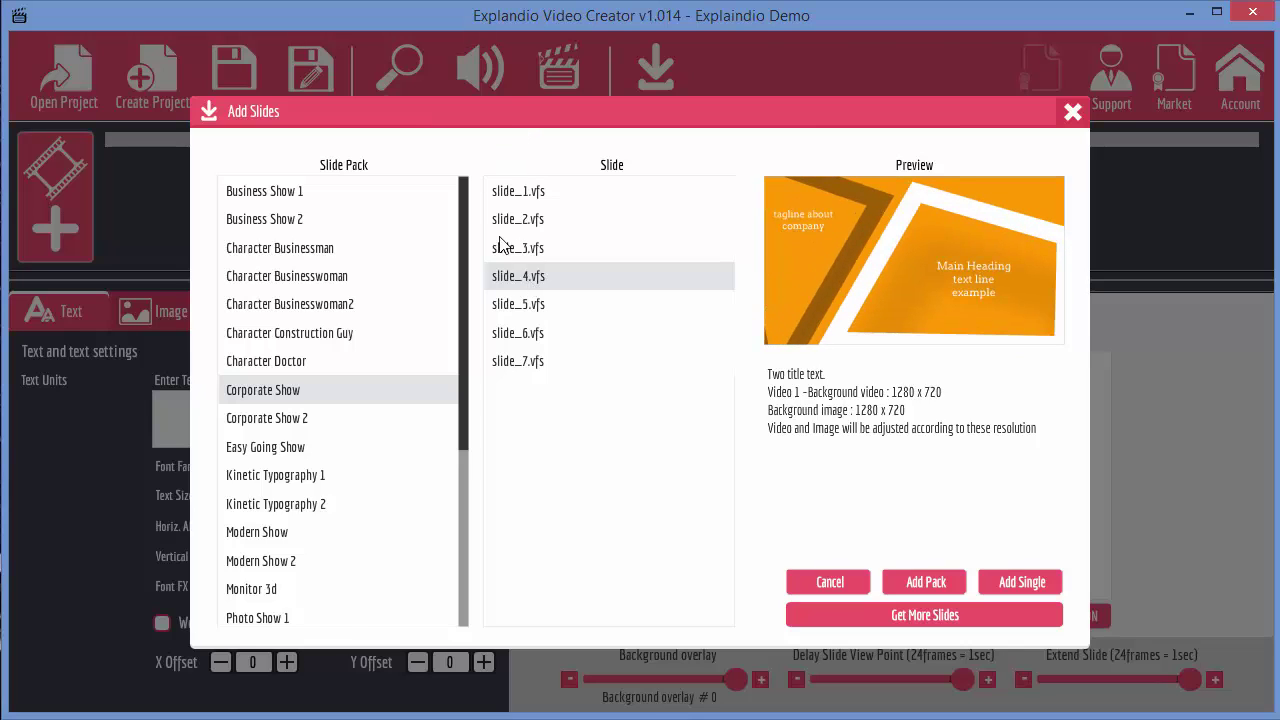
pyautogui.click(505, 192)
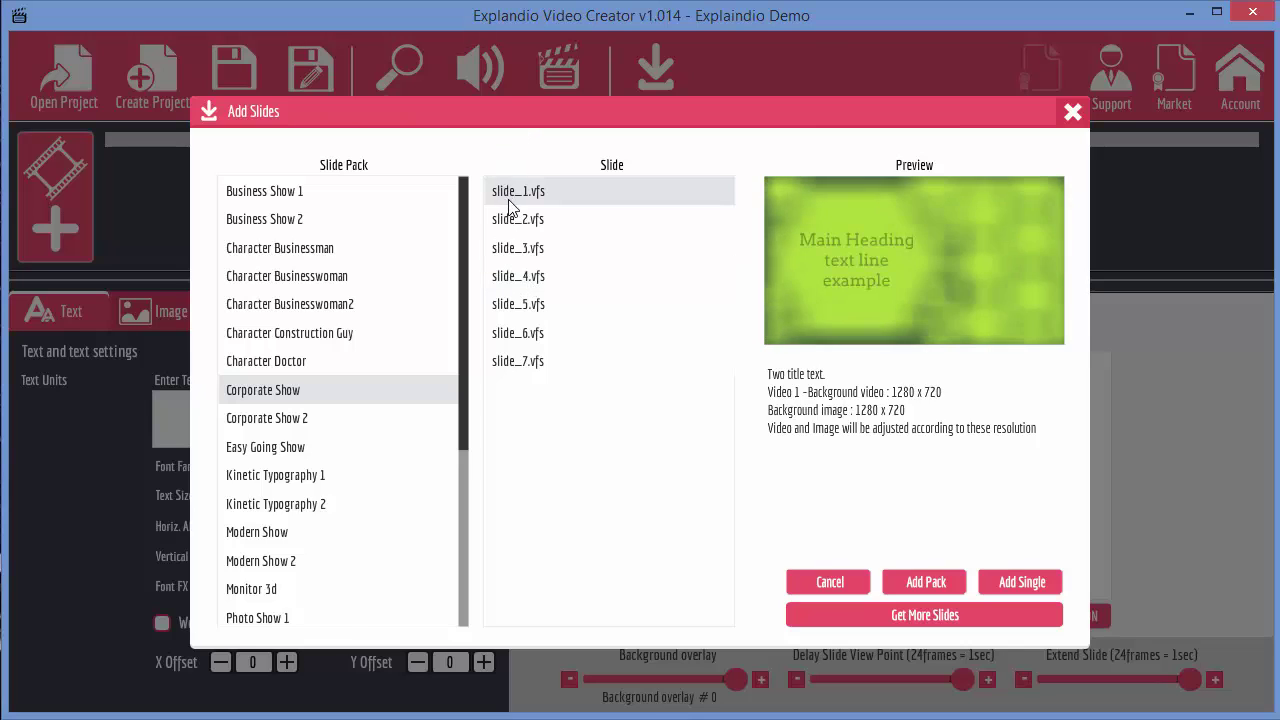
pyautogui.click(1018, 582)
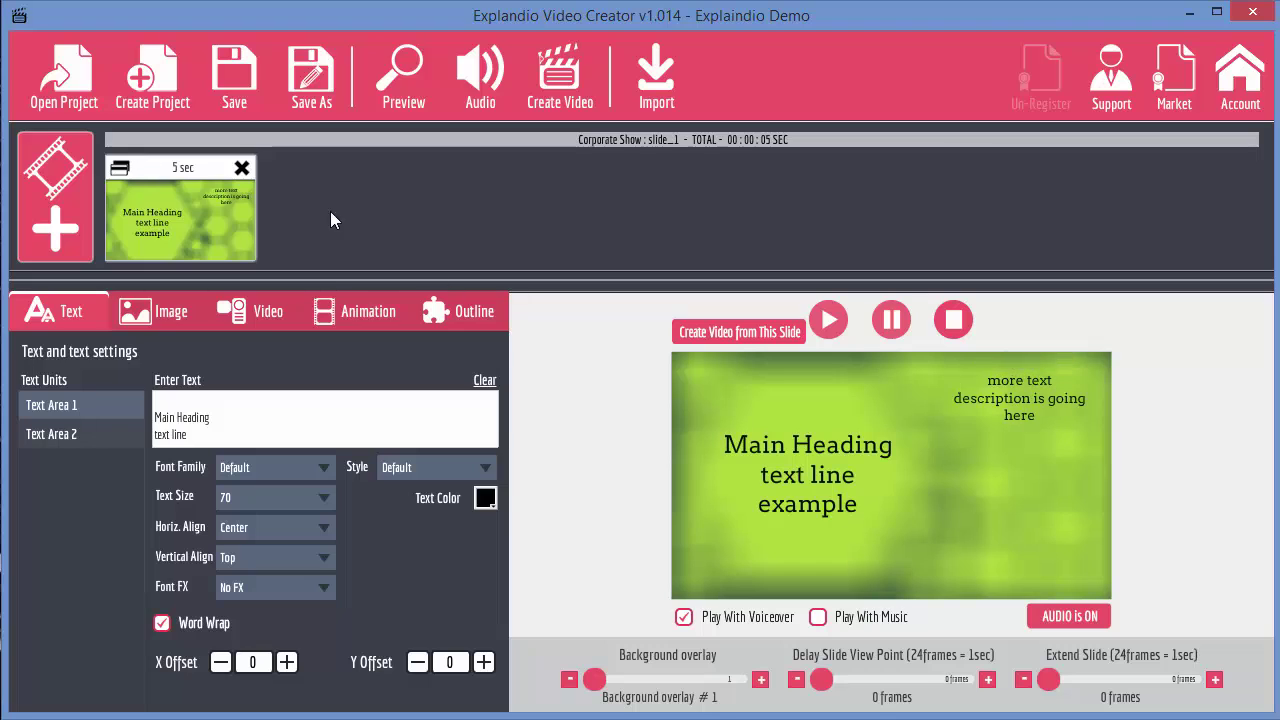
# Reopen the animated slide collection and select the Corporate Show pack.
pyautogui.click(60, 182)
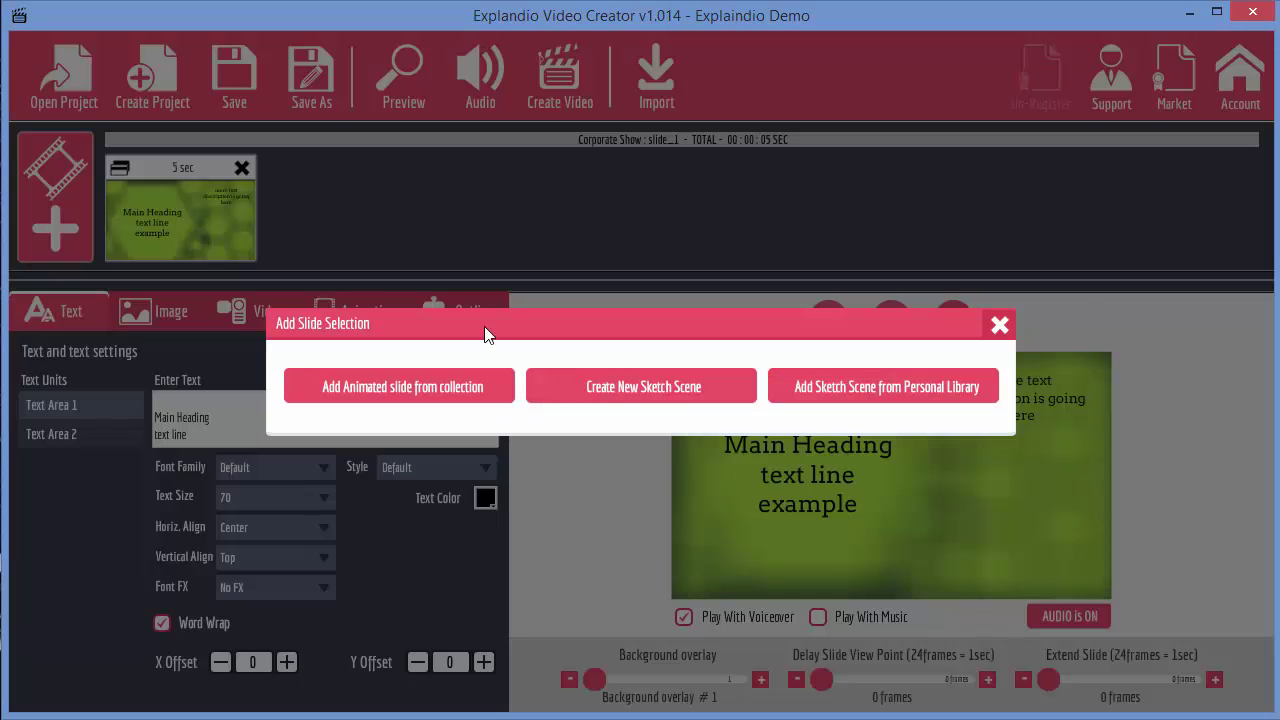
pyautogui.click(398, 392)
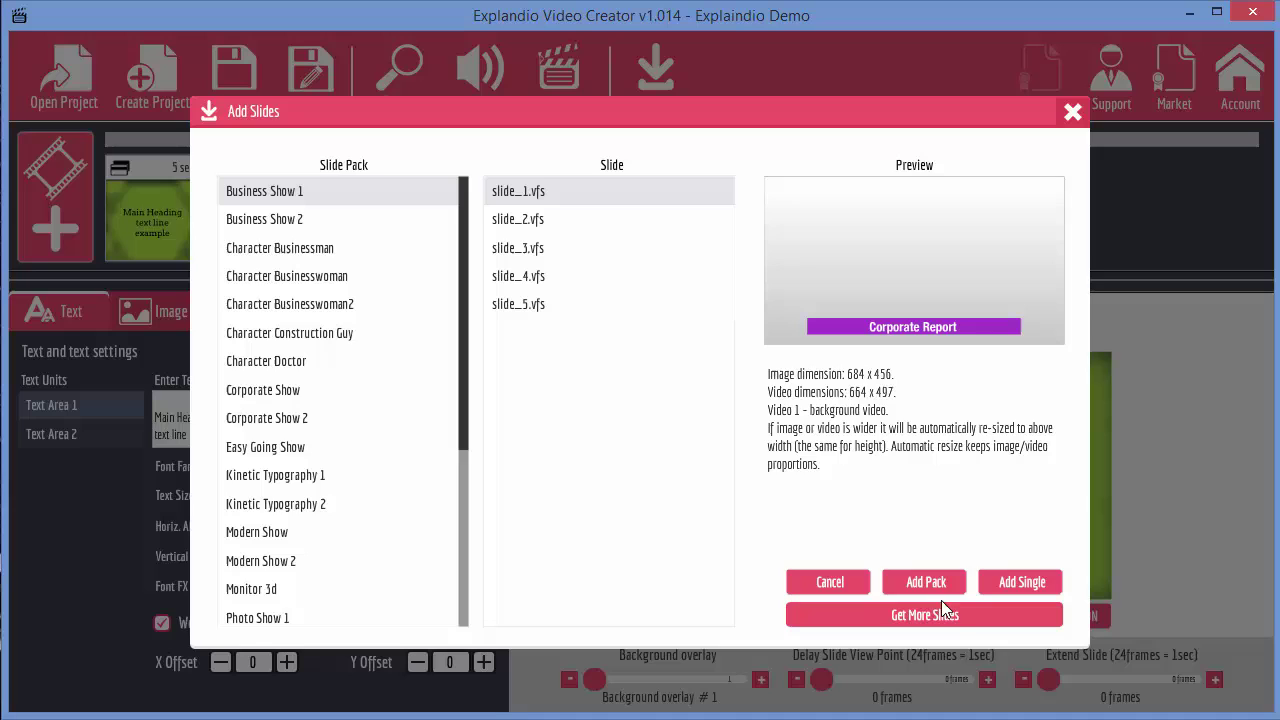
pyautogui.click(295, 225)
pyautogui.click(295, 248)
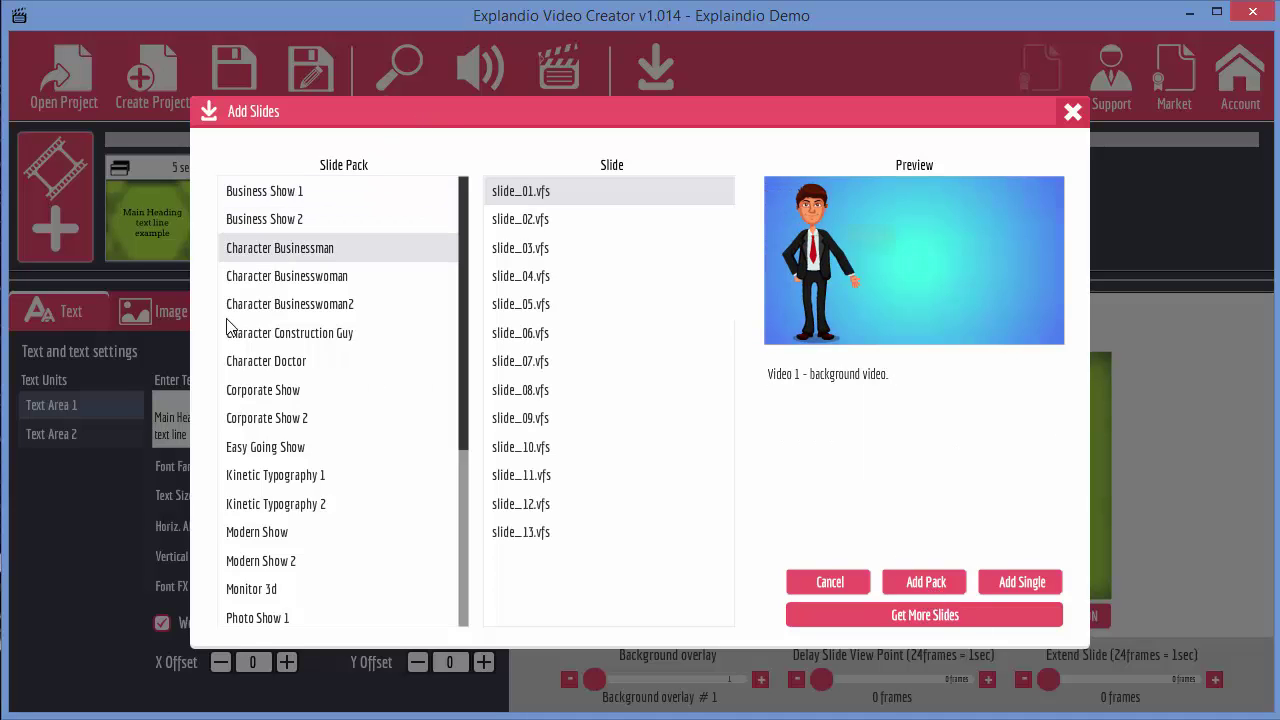
pyautogui.click(268, 389)
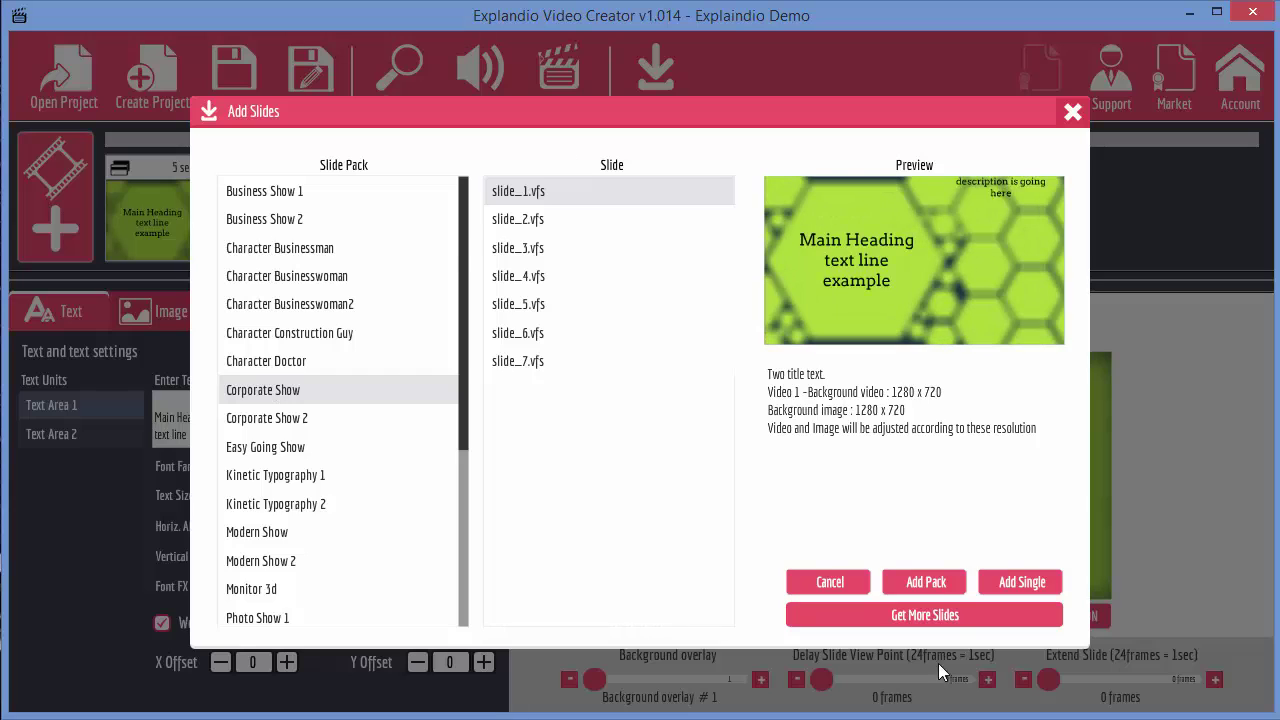
# Preview the Corporate Show slides and add the whole pack, bringing the timeline to 40 seconds.
pyautogui.click(581, 227)
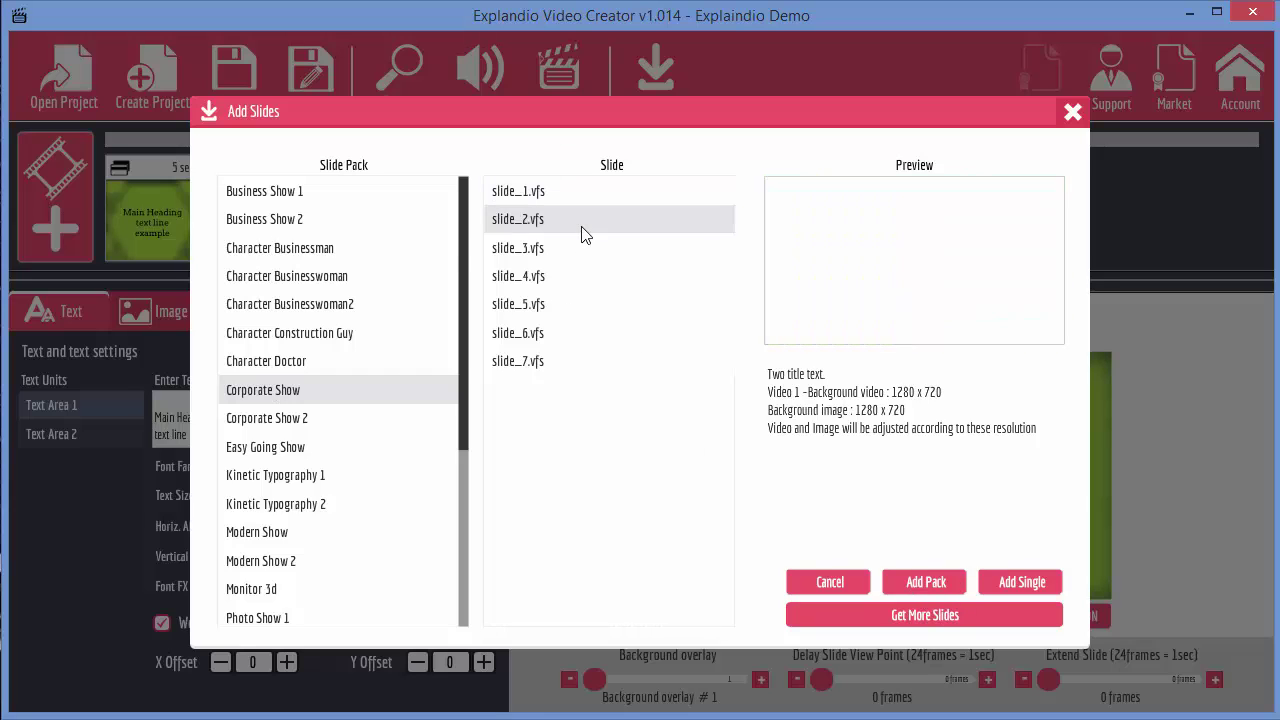
pyautogui.click(545, 252)
pyautogui.click(537, 280)
pyautogui.click(532, 306)
pyautogui.click(530, 333)
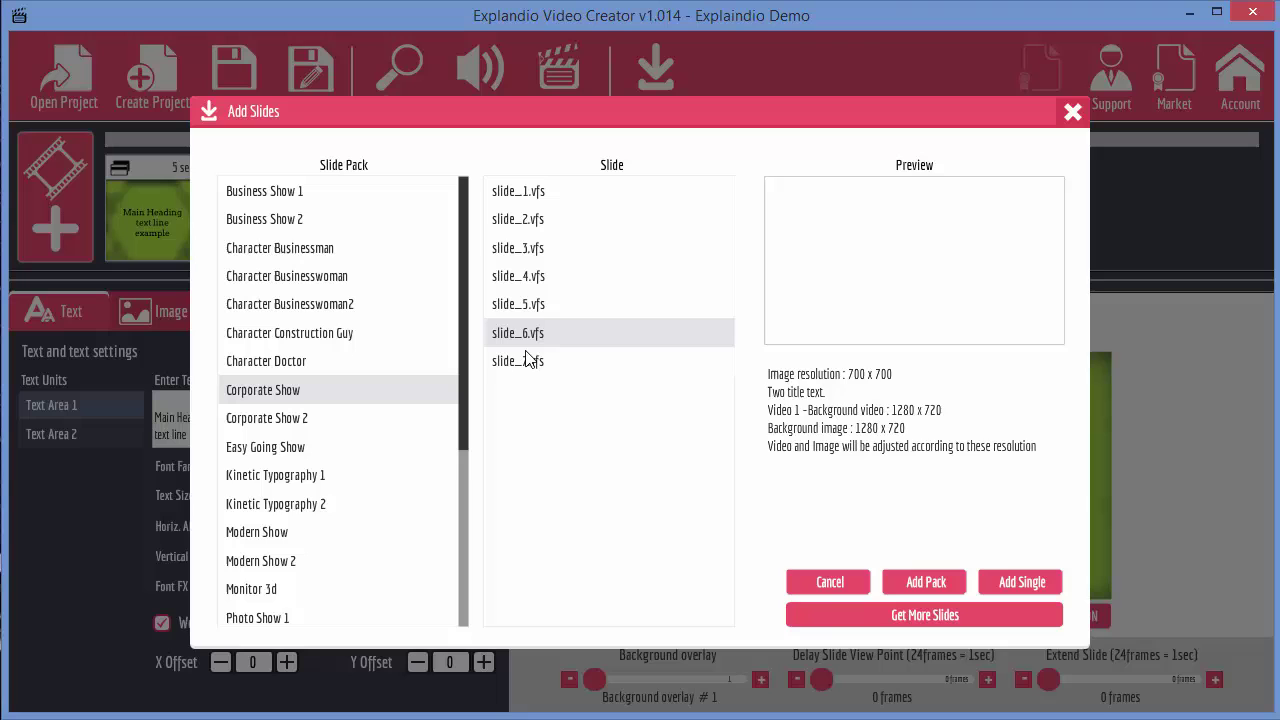
pyautogui.click(526, 361)
pyautogui.click(936, 582)
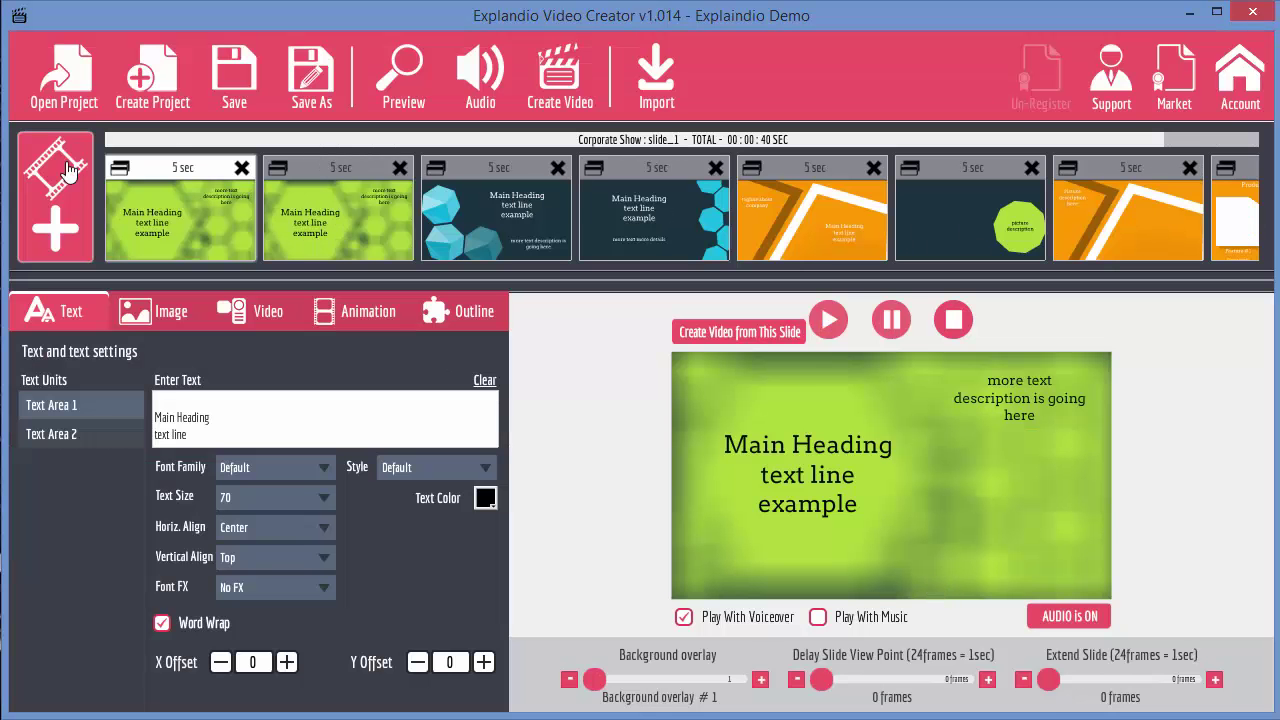
# Remove the duplicate green slide, leaving seven slides totalling 35 seconds.
pyautogui.click(240, 168)
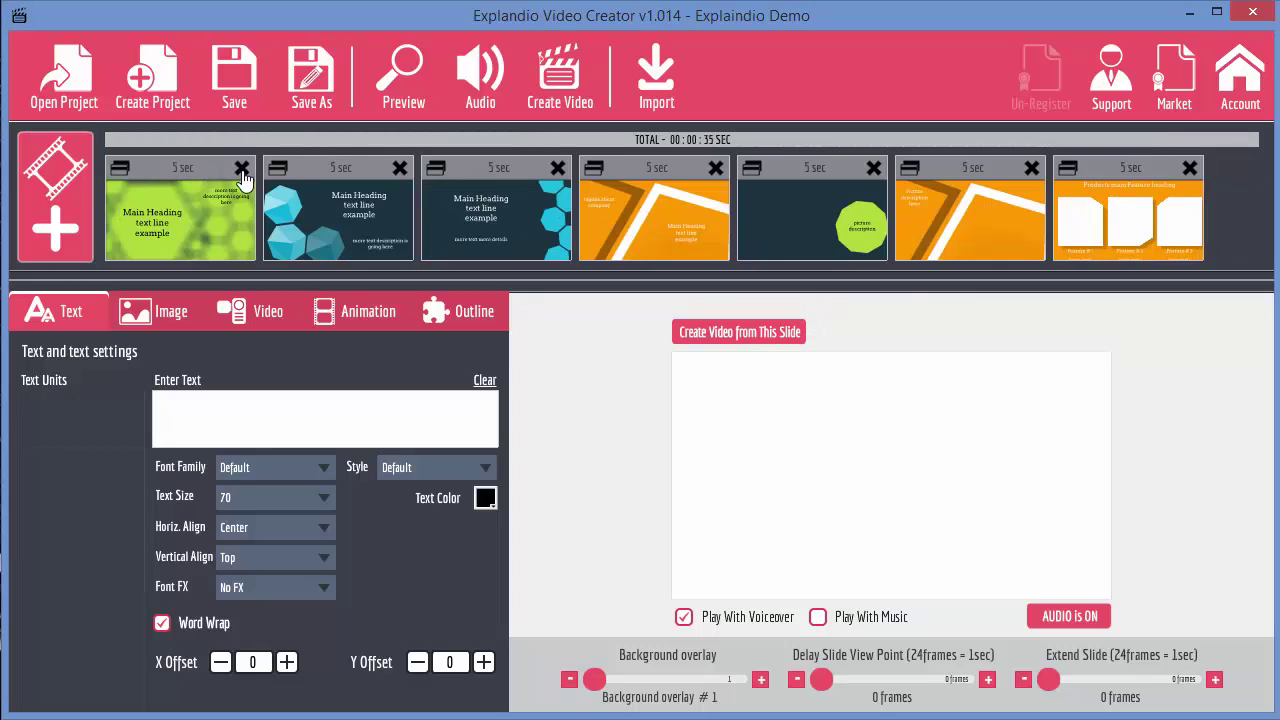
pyautogui.click(119, 172)
pyautogui.click(119, 172)
pyautogui.click(119, 172)
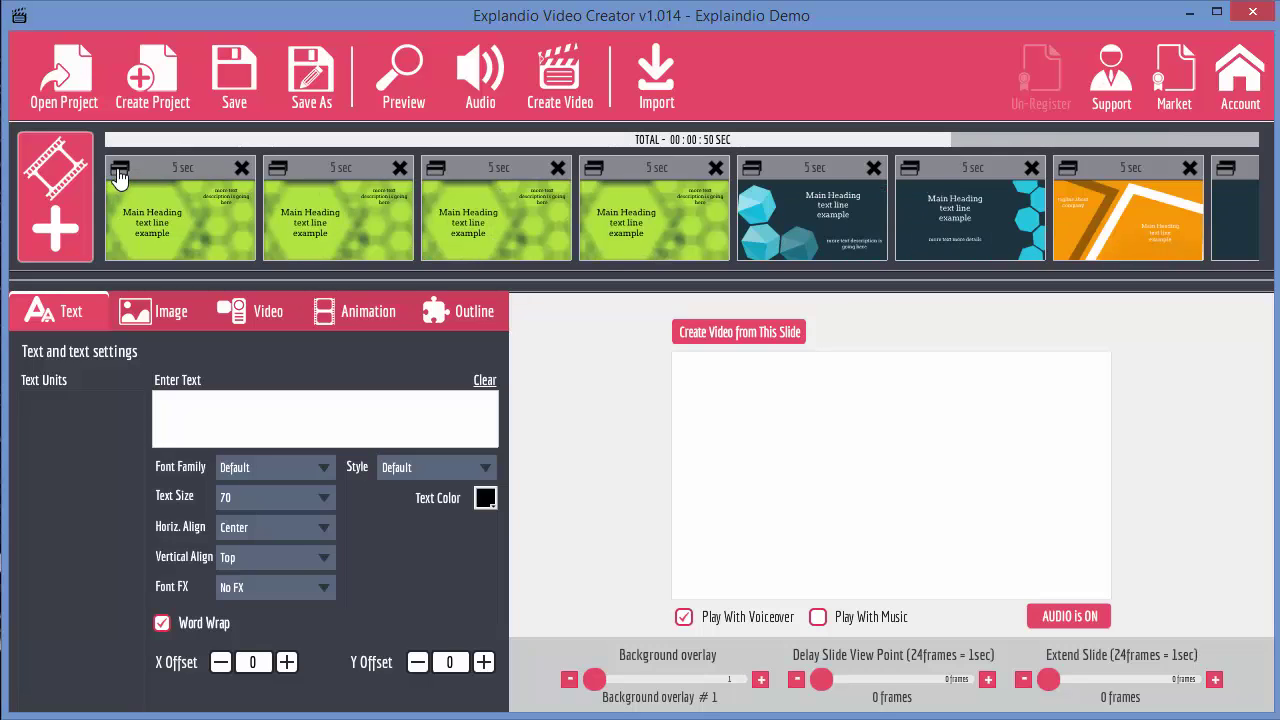
pyautogui.click(400, 168)
pyautogui.click(400, 168)
pyautogui.click(400, 168)
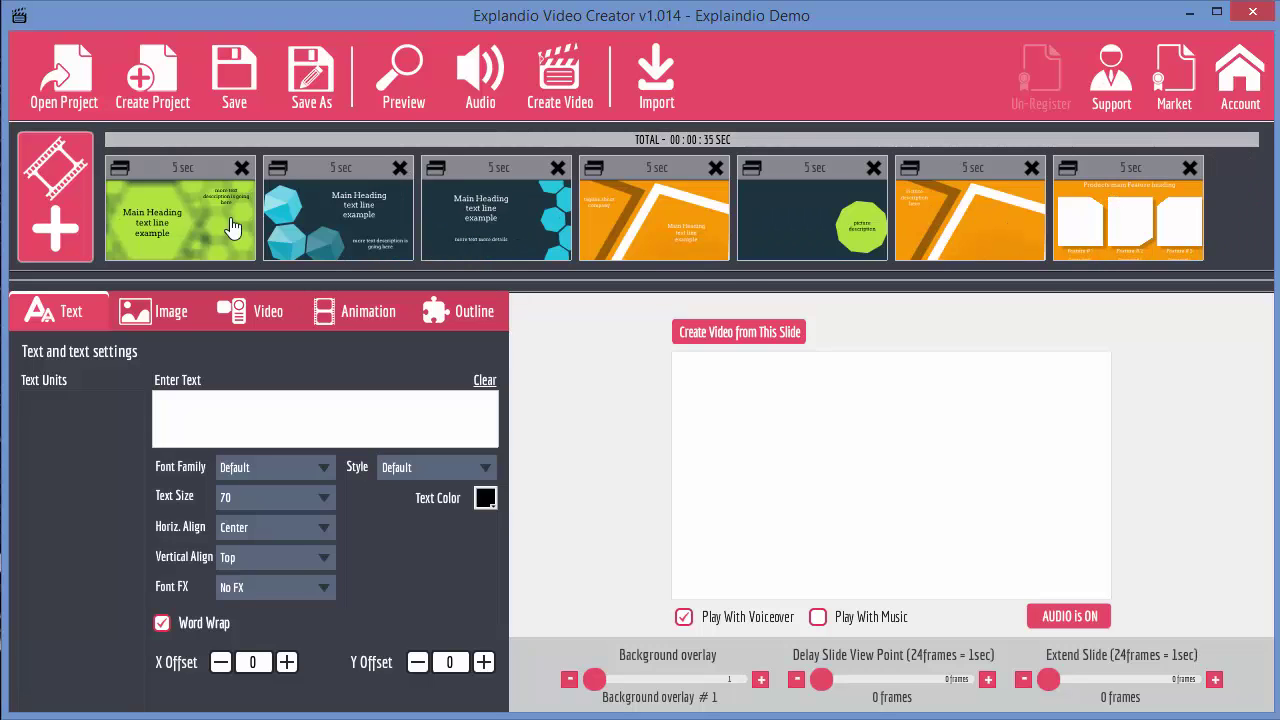
# Preview each slide in turn, from the first to the seventh products feature slide.
pyautogui.click(194, 214)
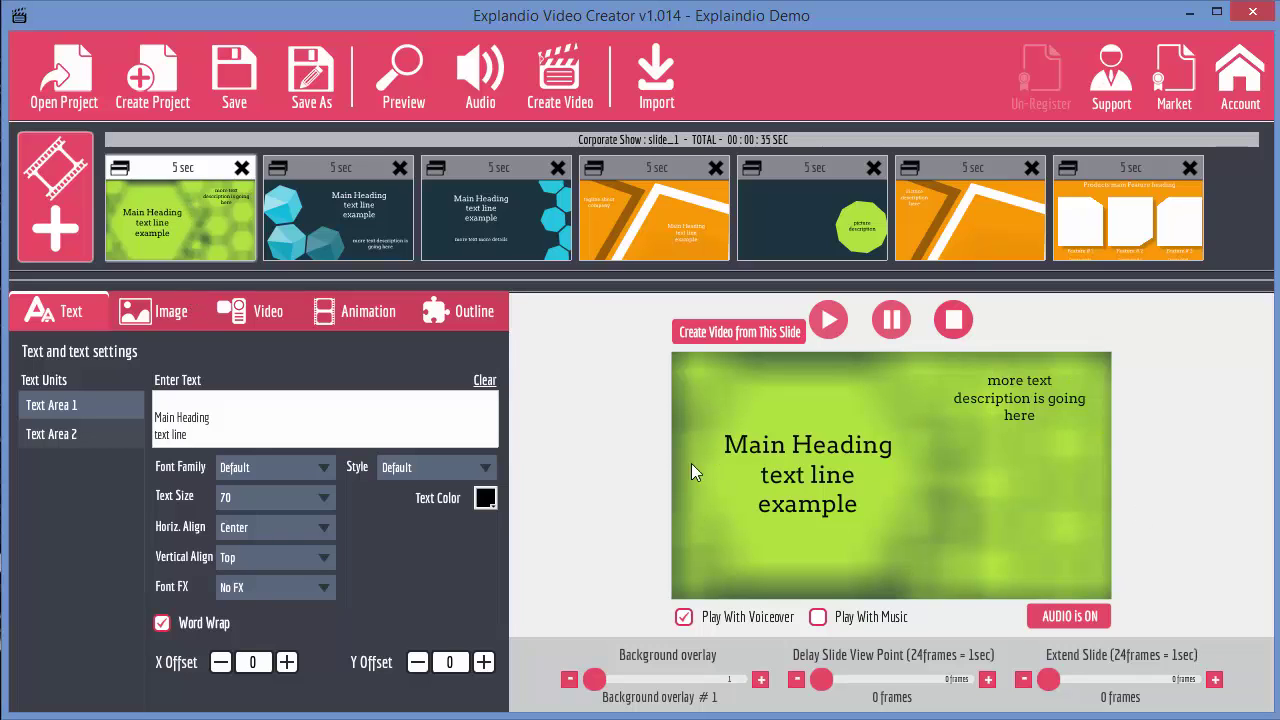
pyautogui.click(335, 225)
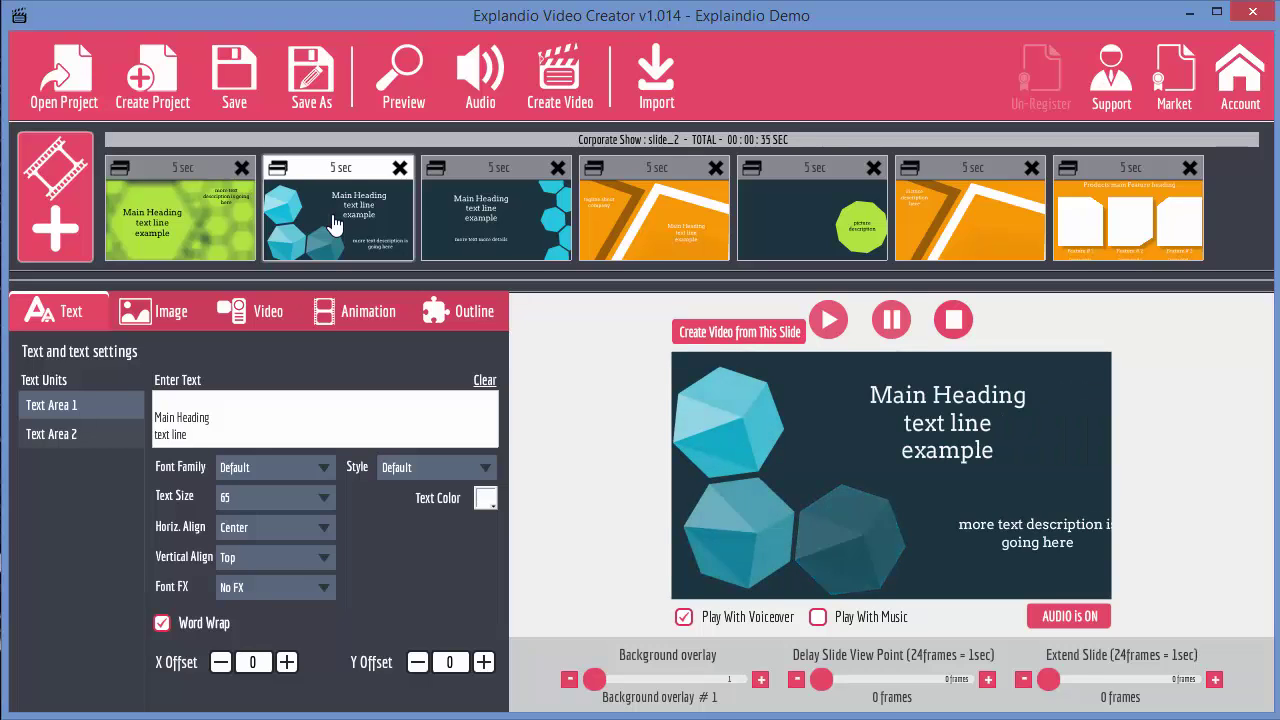
pyautogui.click(490, 215)
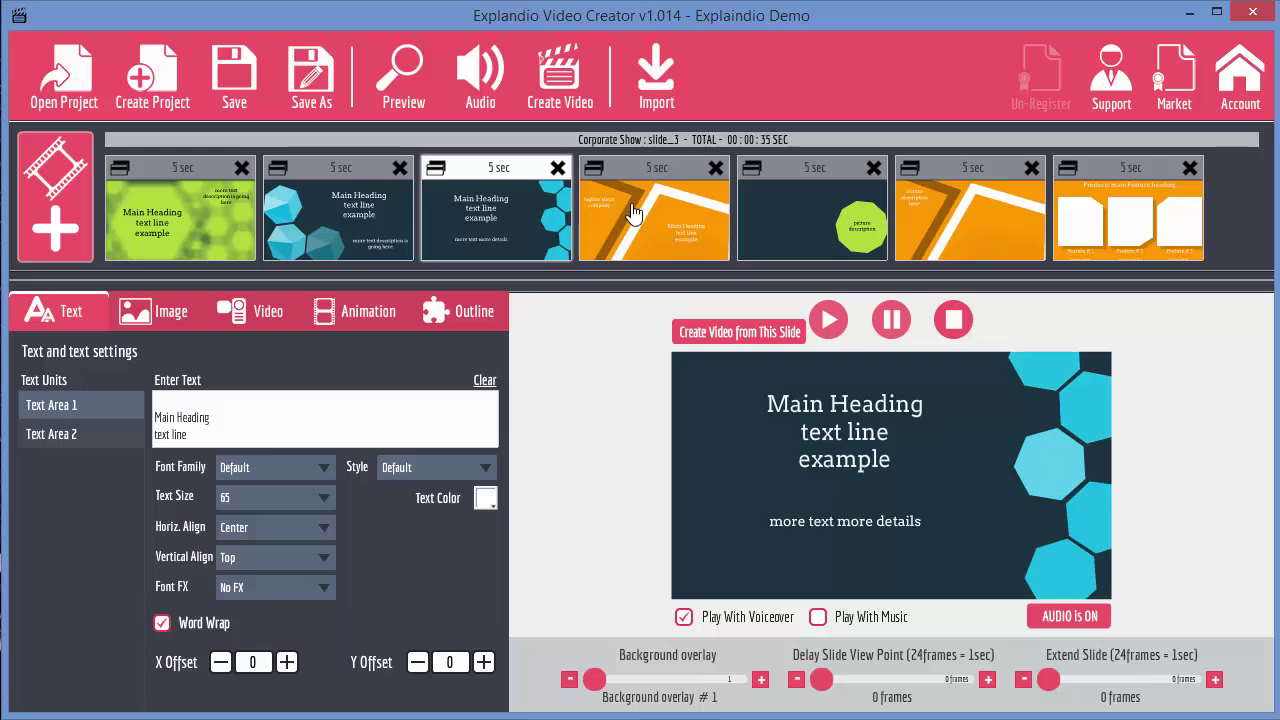
pyautogui.click(706, 219)
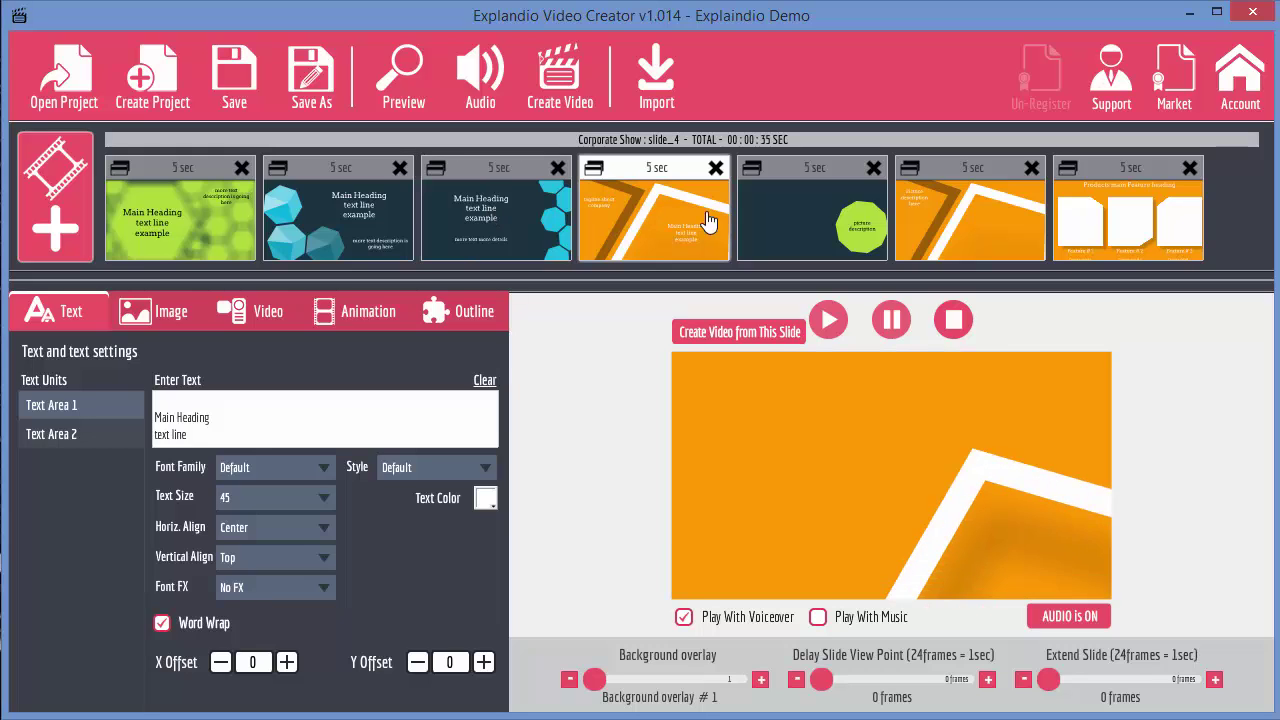
pyautogui.click(820, 218)
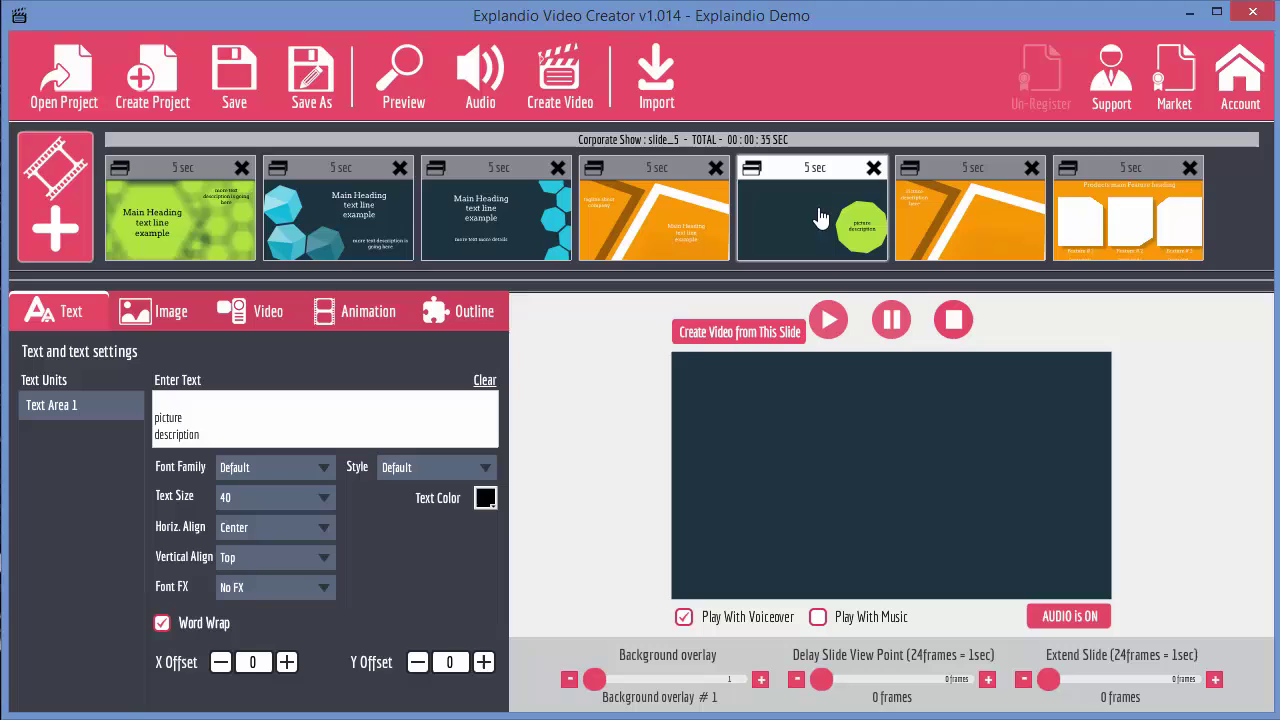
pyautogui.click(975, 222)
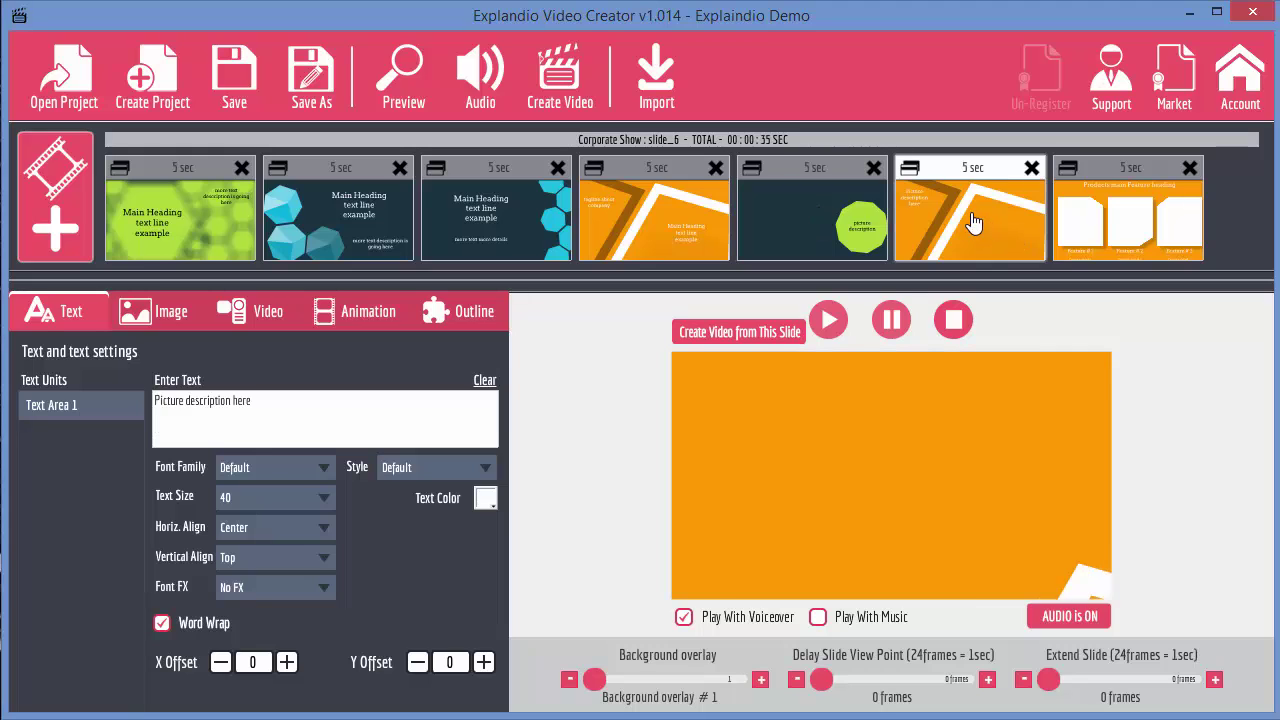
pyautogui.click(1147, 232)
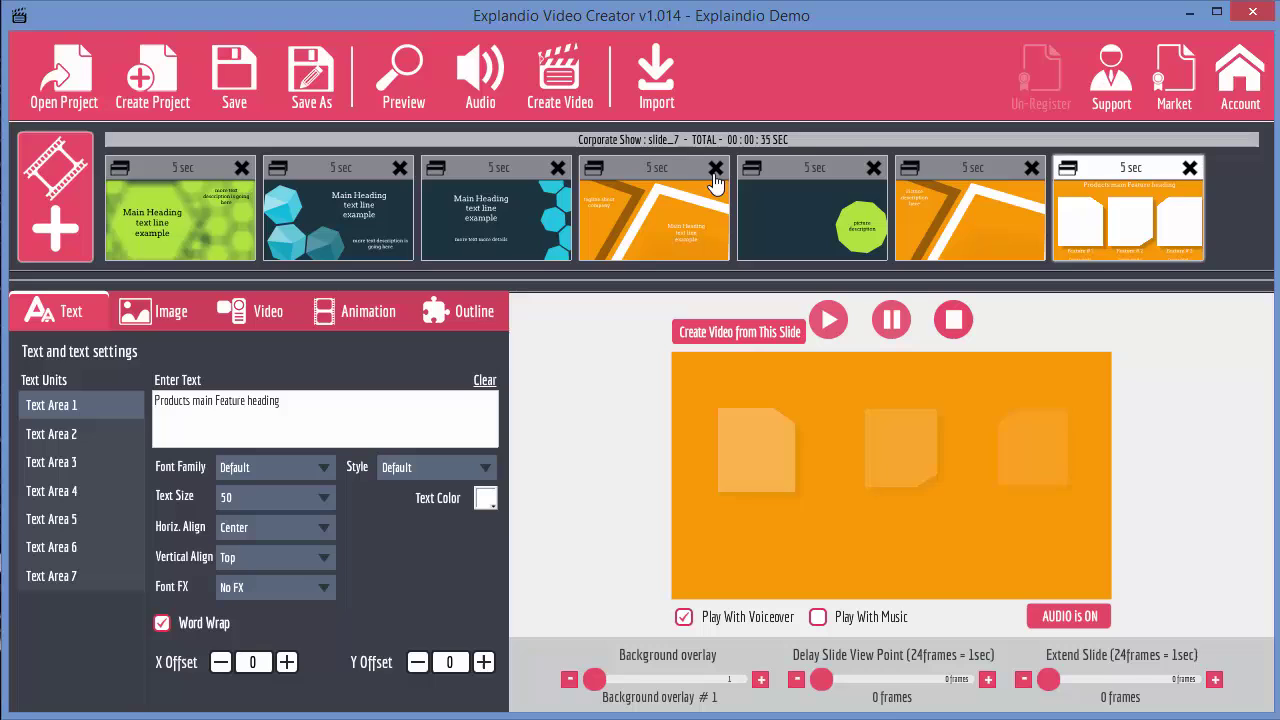
# Move the orange tagline slide to the front and the green hexagon slide to fourth place.
pyautogui.click(675, 190)
pyautogui.moveTo(563, 222); pyautogui.dragTo(237, 213)
pyautogui.moveTo(346, 205); pyautogui.dragTo(655, 215)
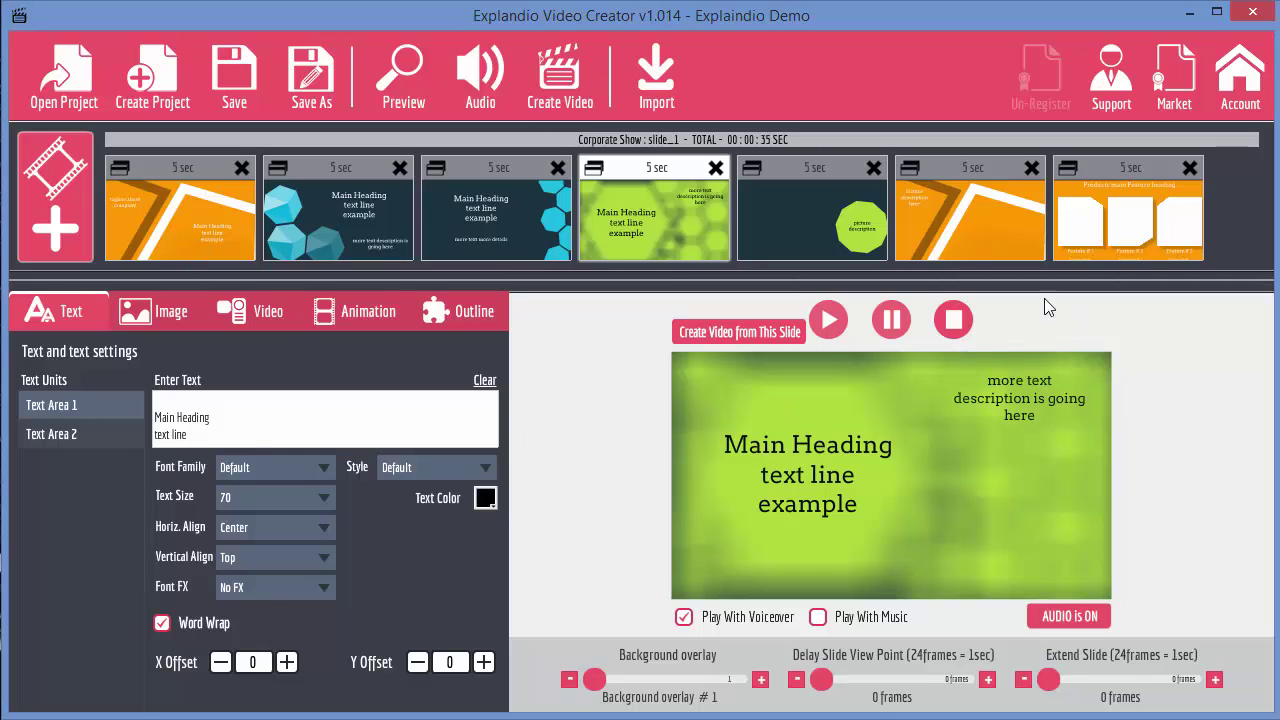
pyautogui.click(403, 79)
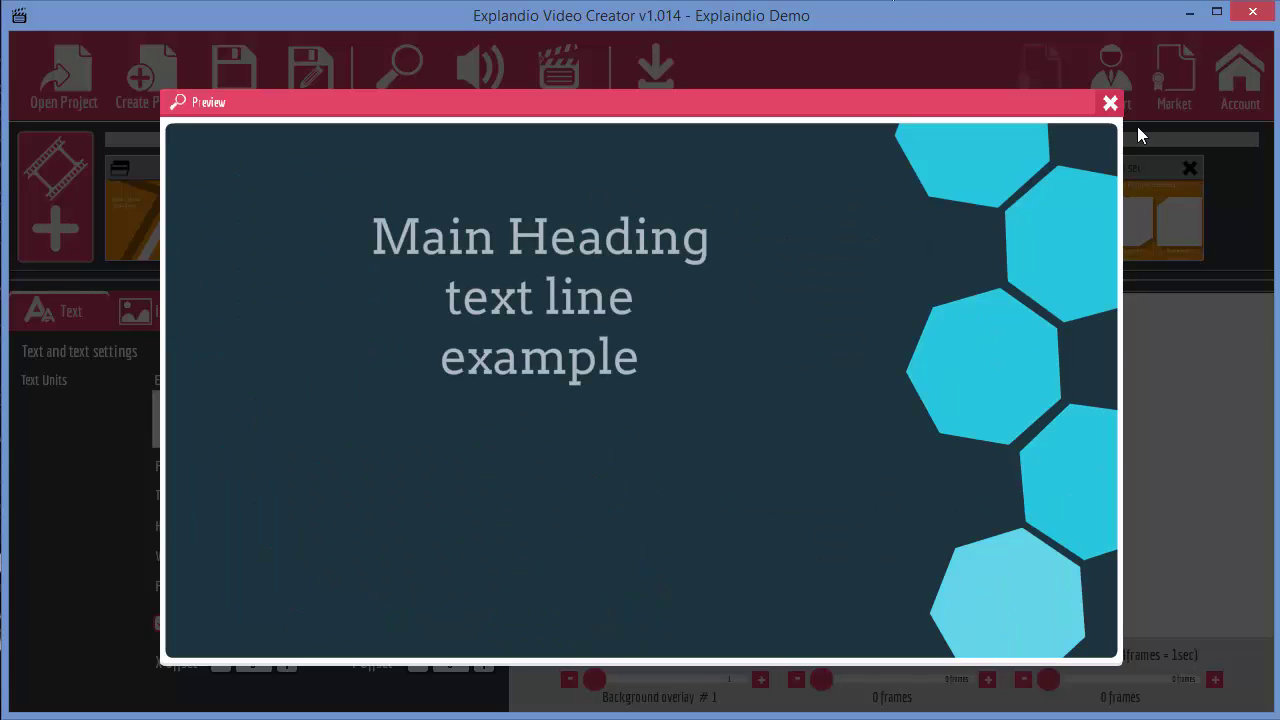
pyautogui.click(1109, 104)
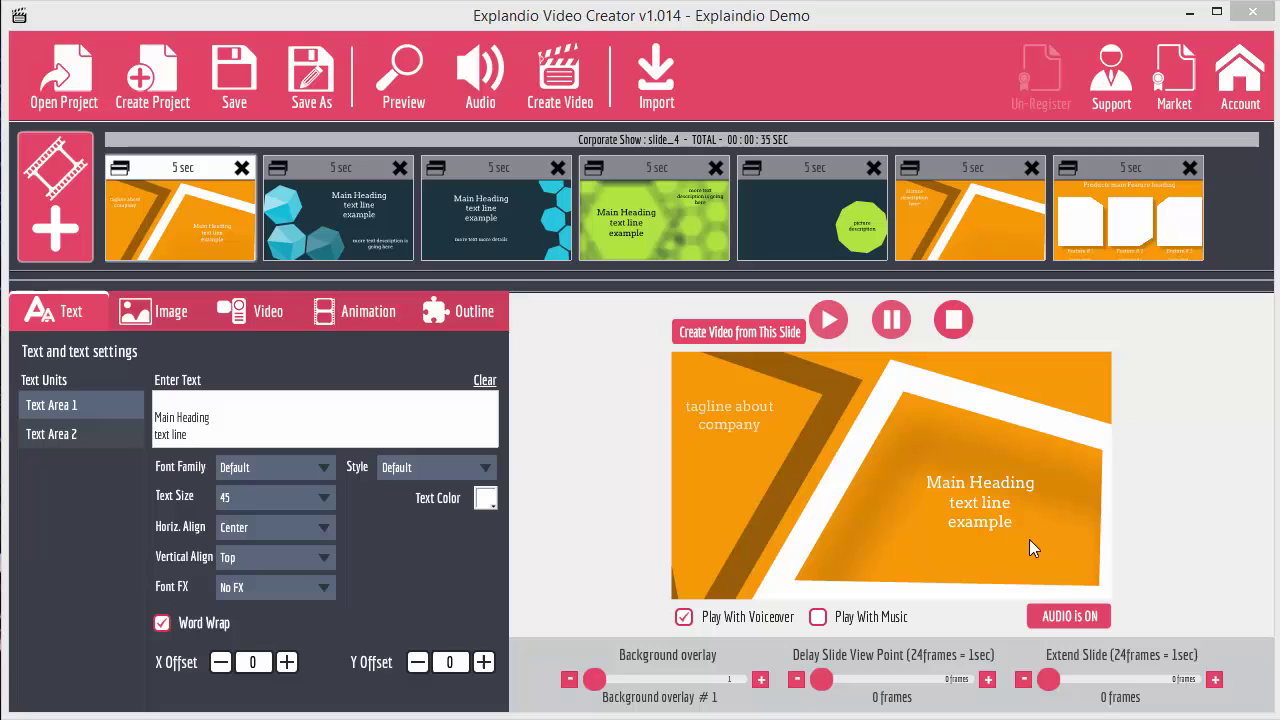
# In Audio Settings, enable Voice, sample Choir10.mp3 and Choir11.mp3, then turn Music off.
pyautogui.click(468, 77)
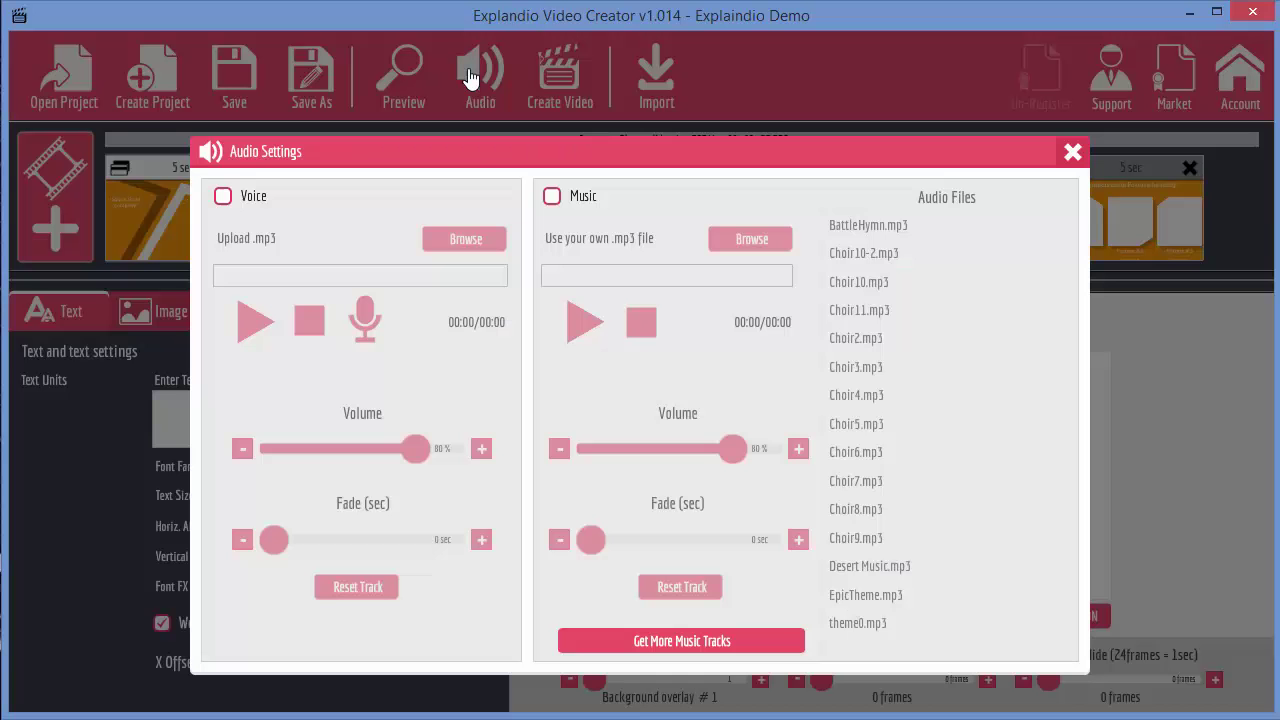
pyautogui.click(223, 197)
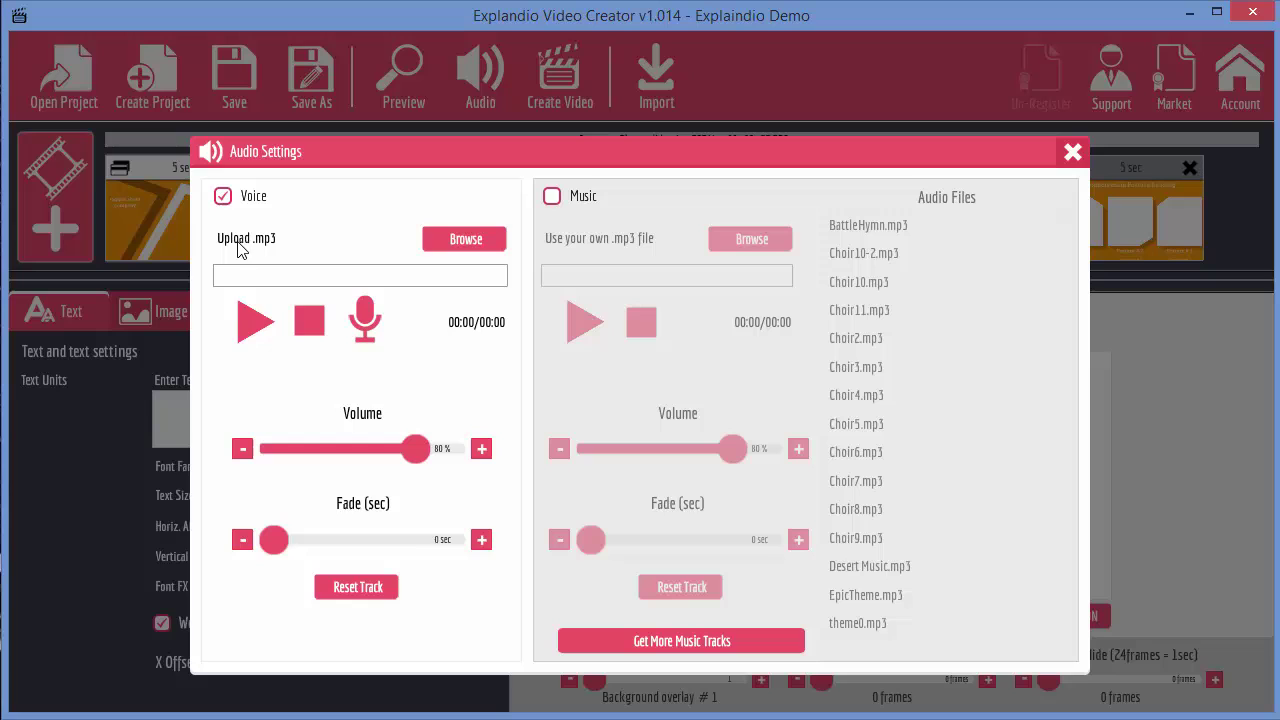
pyautogui.click(365, 318)
pyautogui.click(971, 173)
pyautogui.click(552, 196)
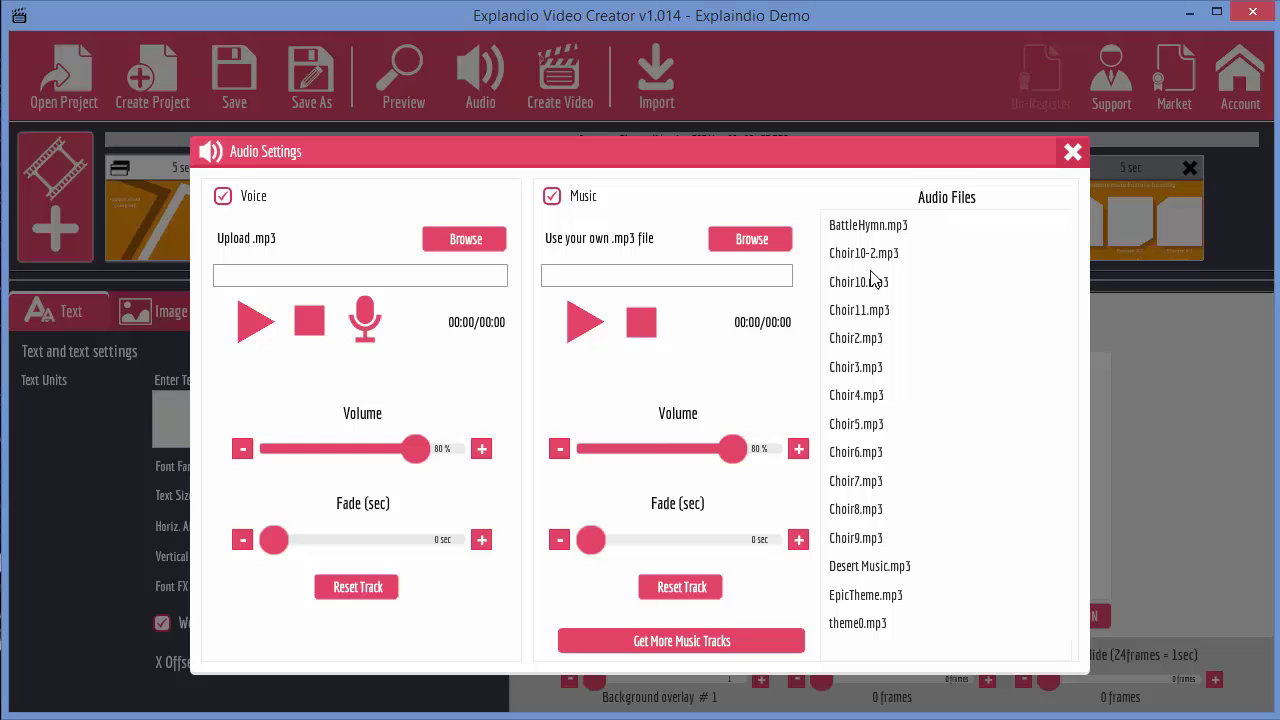
pyautogui.click(870, 285)
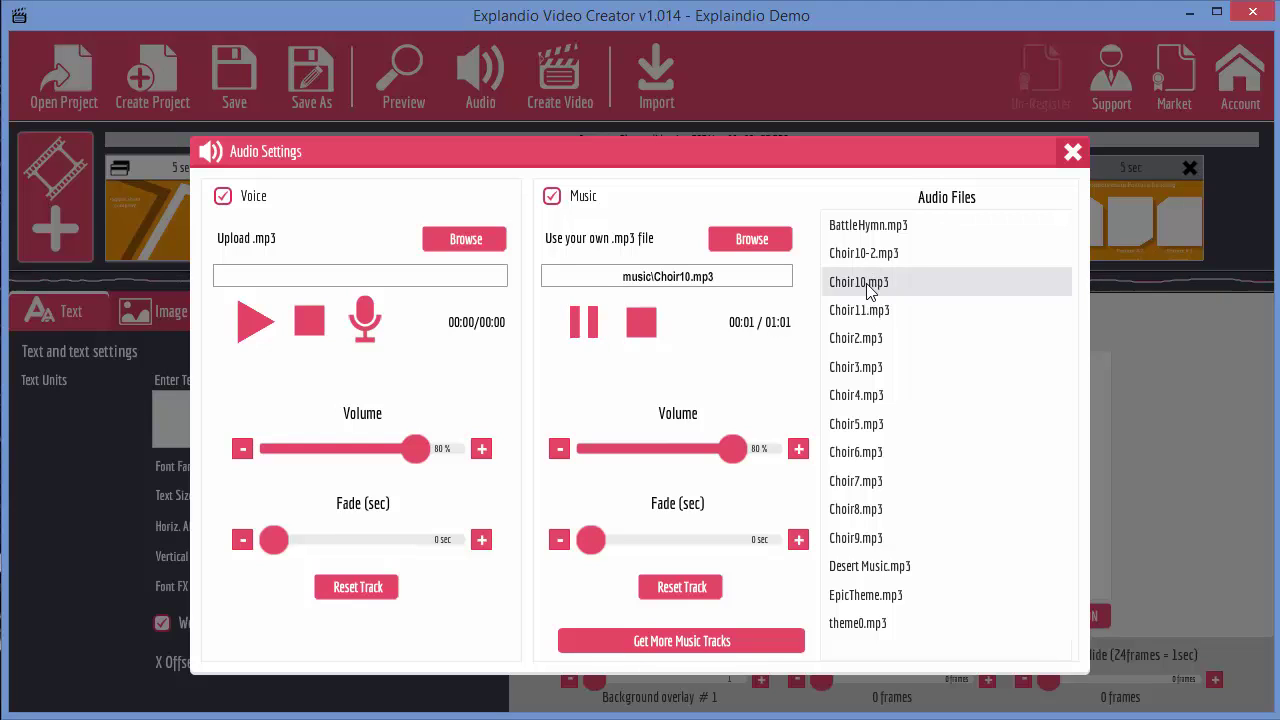
pyautogui.click(867, 313)
pyautogui.click(552, 197)
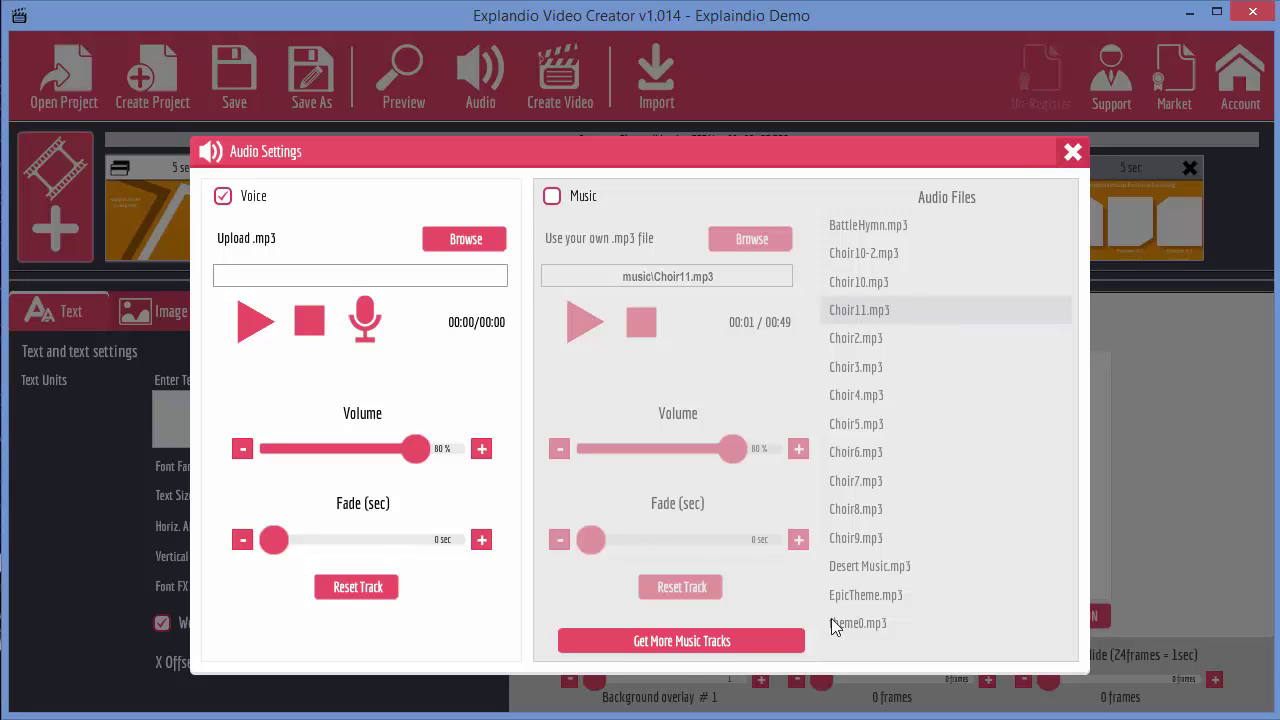
# Close Audio Settings and confirm Export Slides at 1280x720 HD, Perfect quality, Fastest speed.
pyautogui.click(1071, 156)
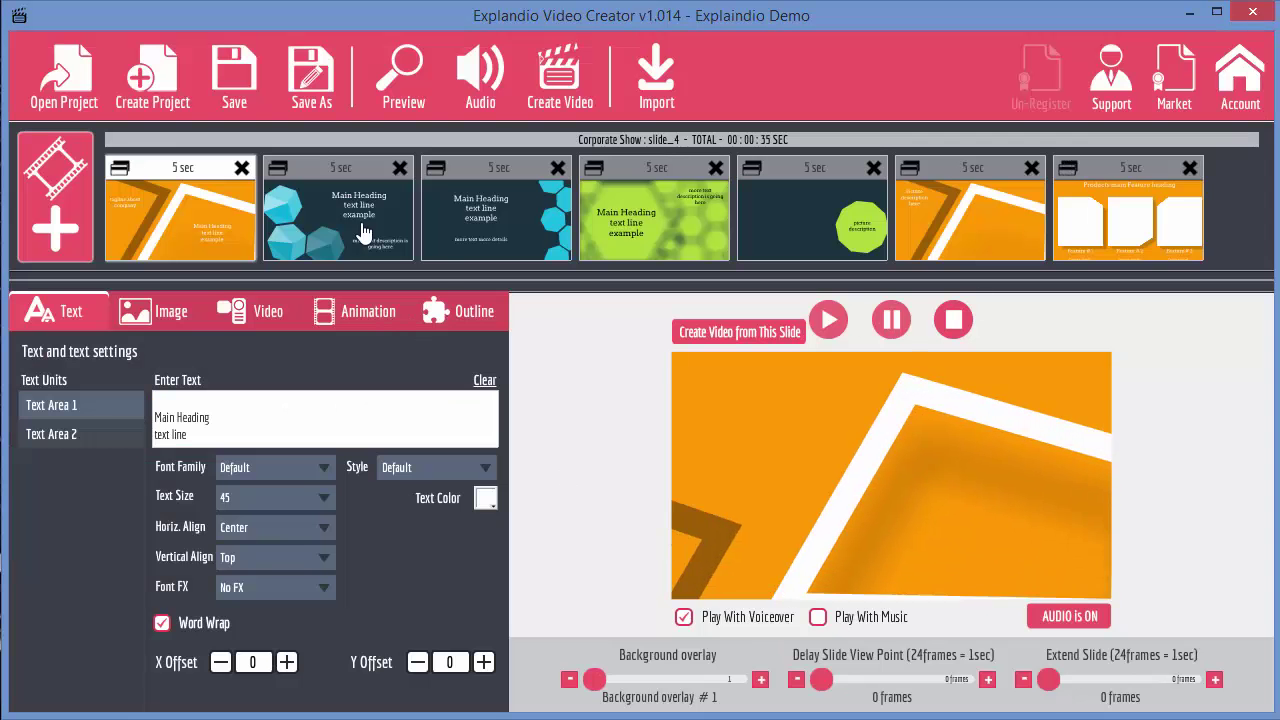
pyautogui.click(561, 80)
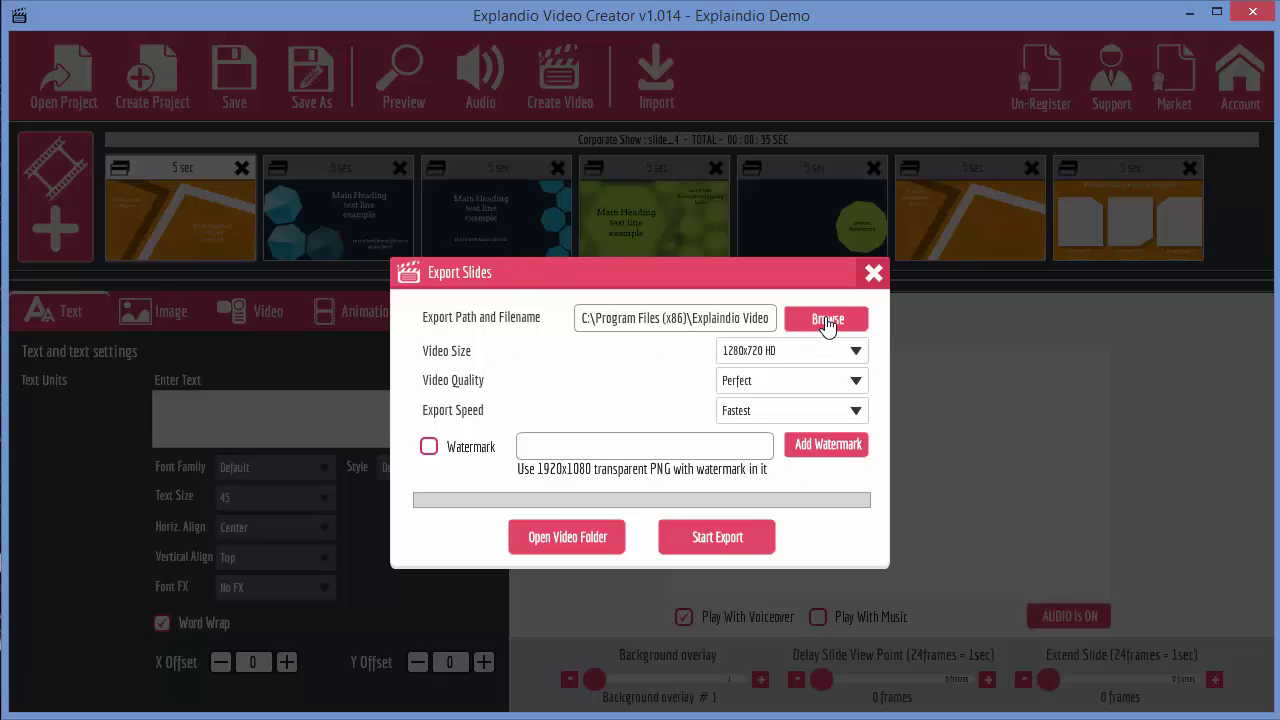
pyautogui.click(856, 352)
pyautogui.click(858, 355)
pyautogui.click(857, 382)
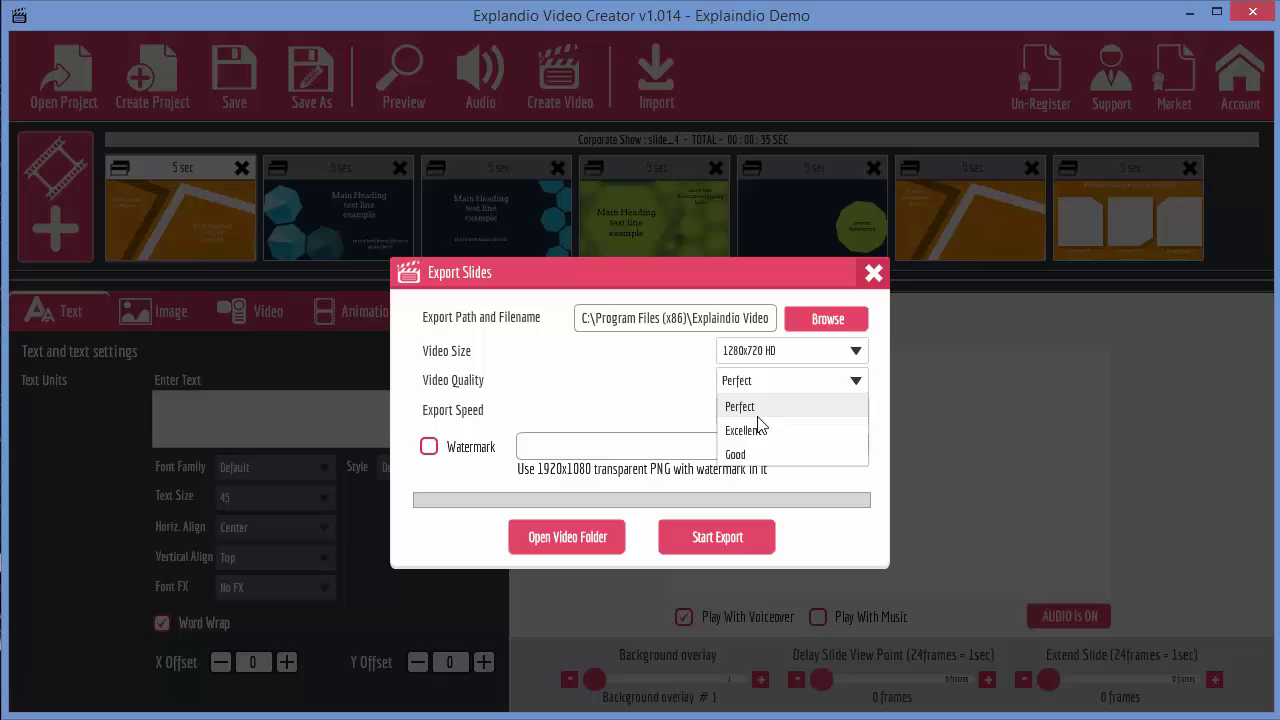
pyautogui.click(857, 382)
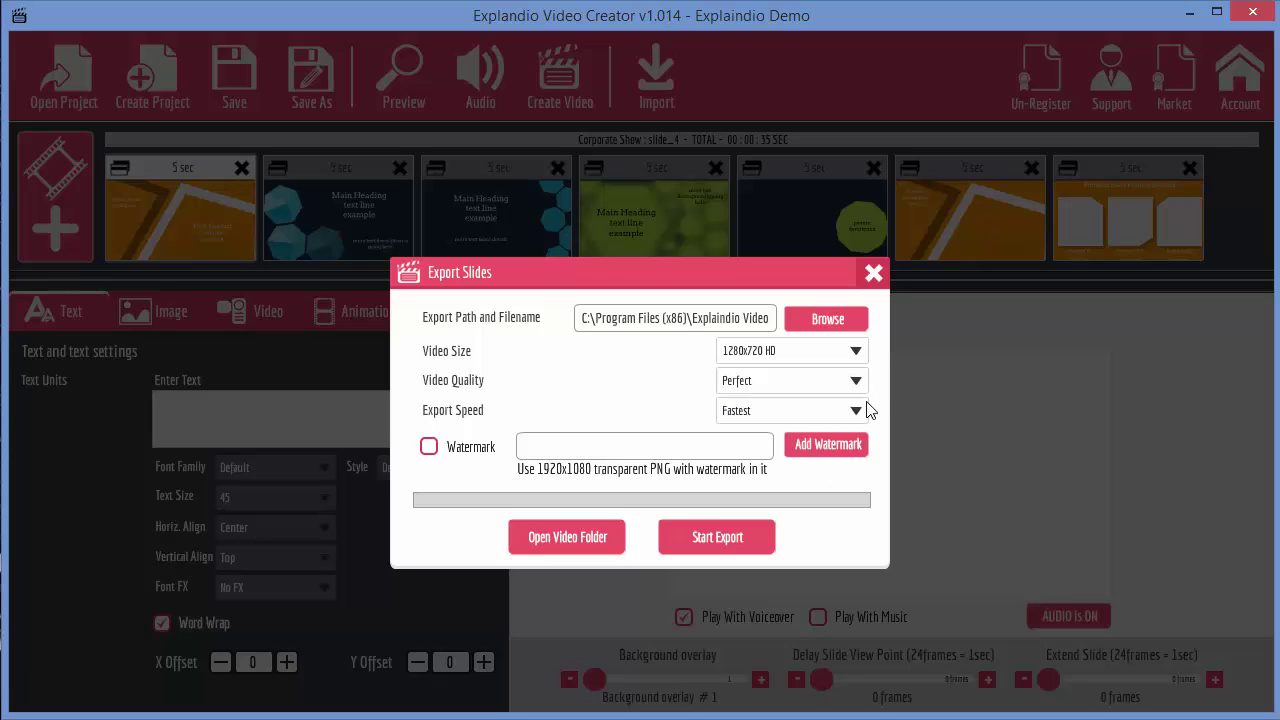
pyautogui.click(857, 382)
pyautogui.click(857, 384)
pyautogui.click(857, 412)
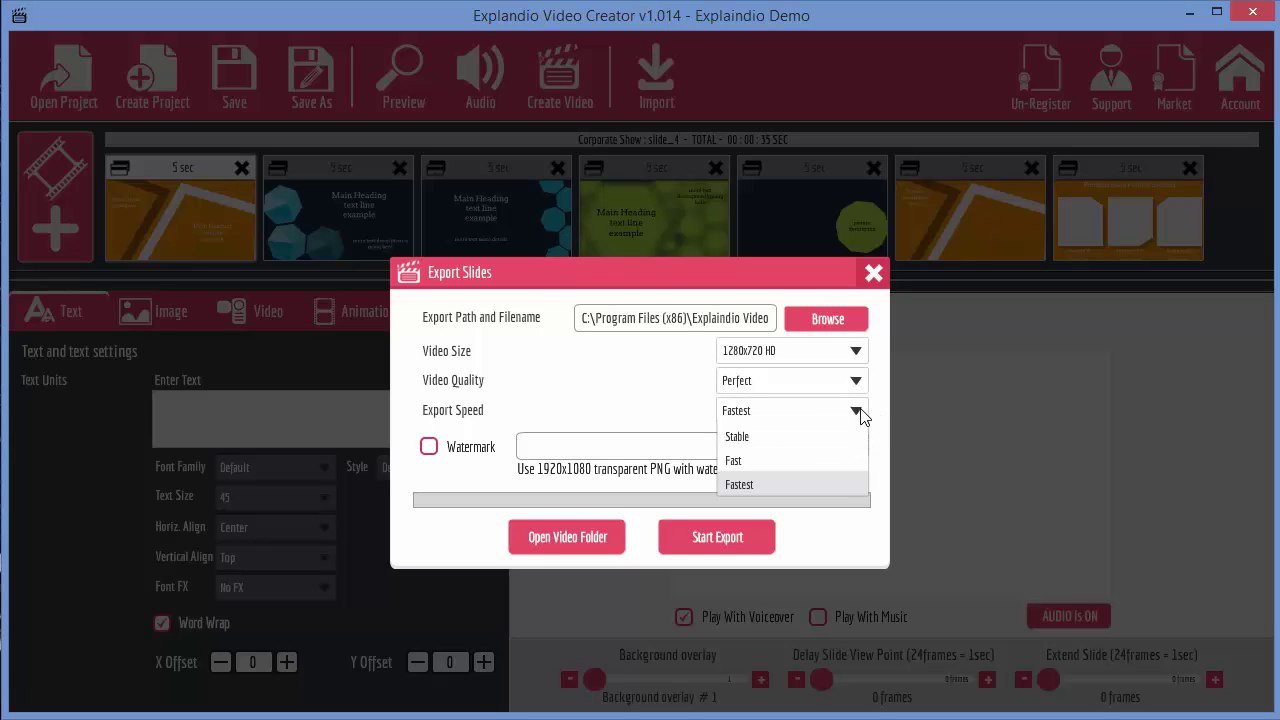
pyautogui.click(857, 412)
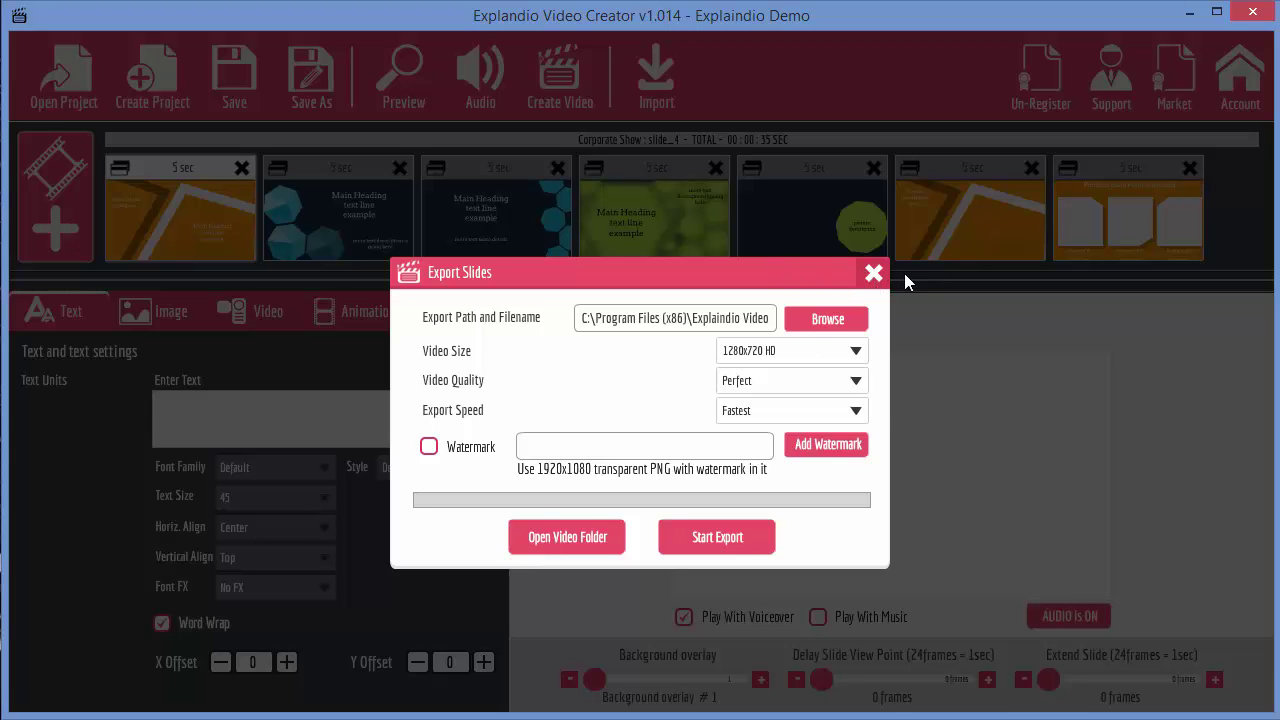
# Close Export Slides, view the Image, Video, Animation and Outline tabs, then return to Text.
pyautogui.click(873, 272)
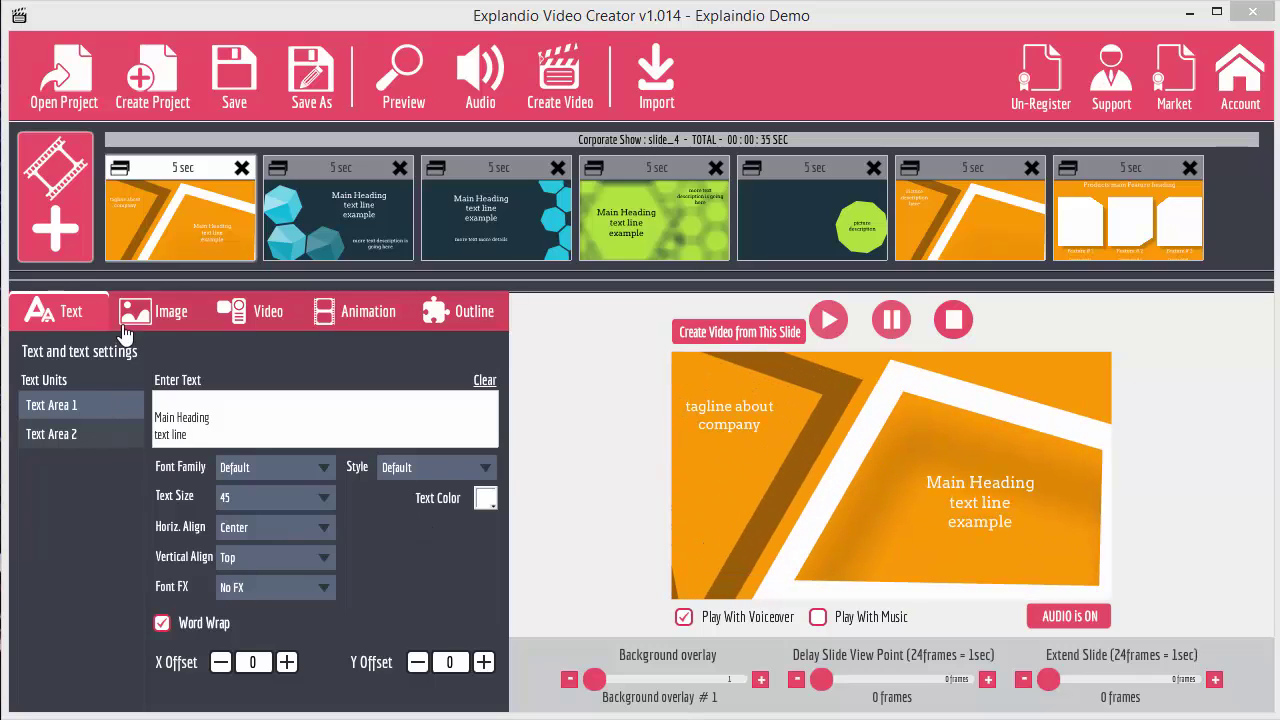
pyautogui.click(150, 308)
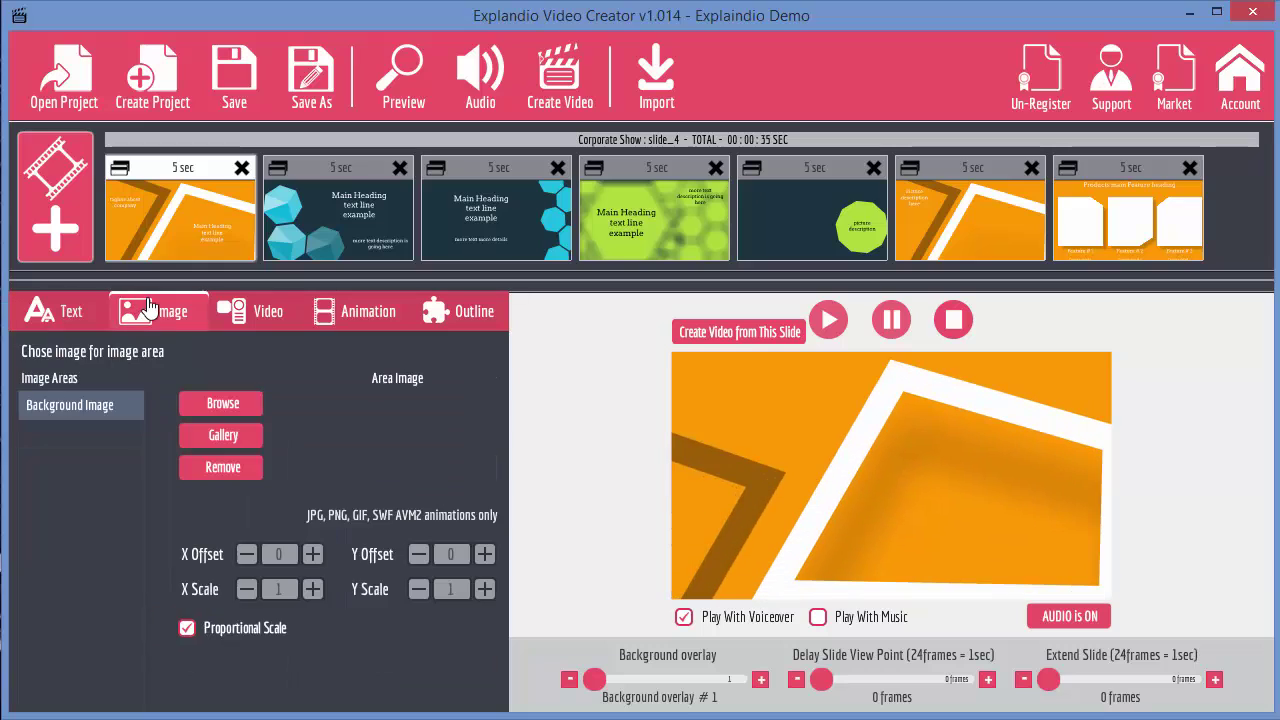
pyautogui.click(255, 314)
pyautogui.click(357, 316)
pyautogui.click(437, 316)
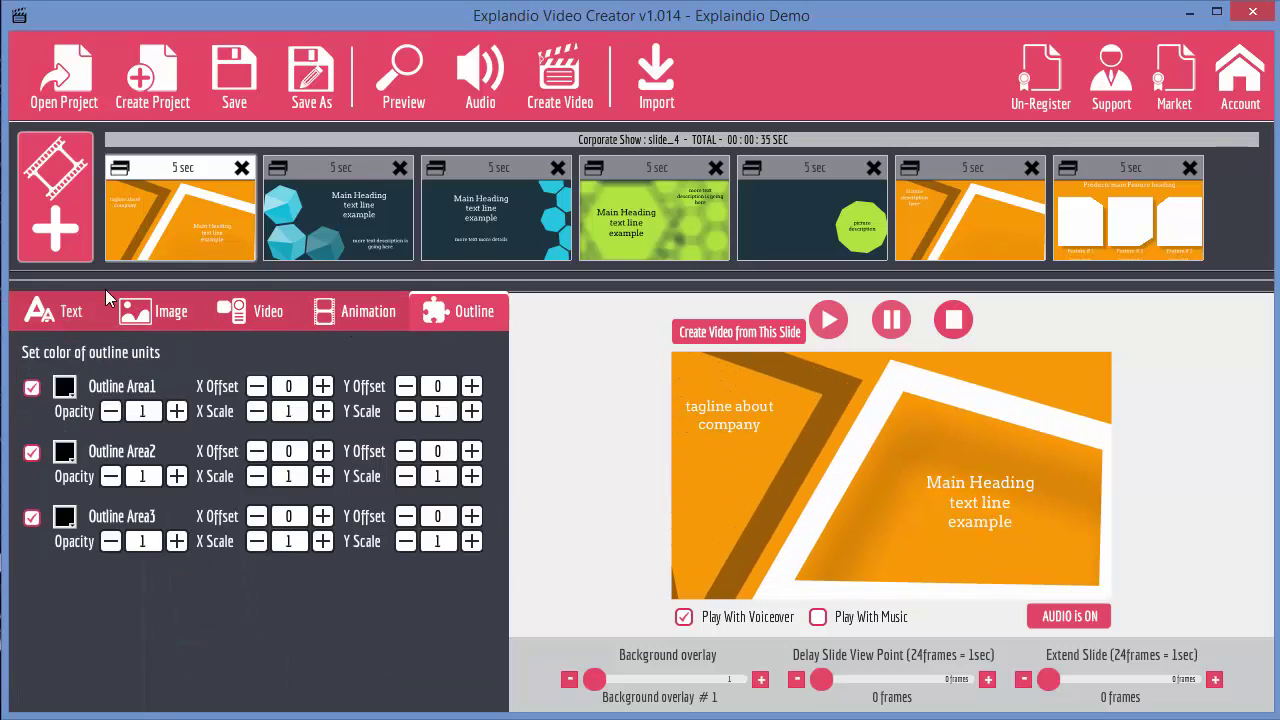
pyautogui.click(55, 305)
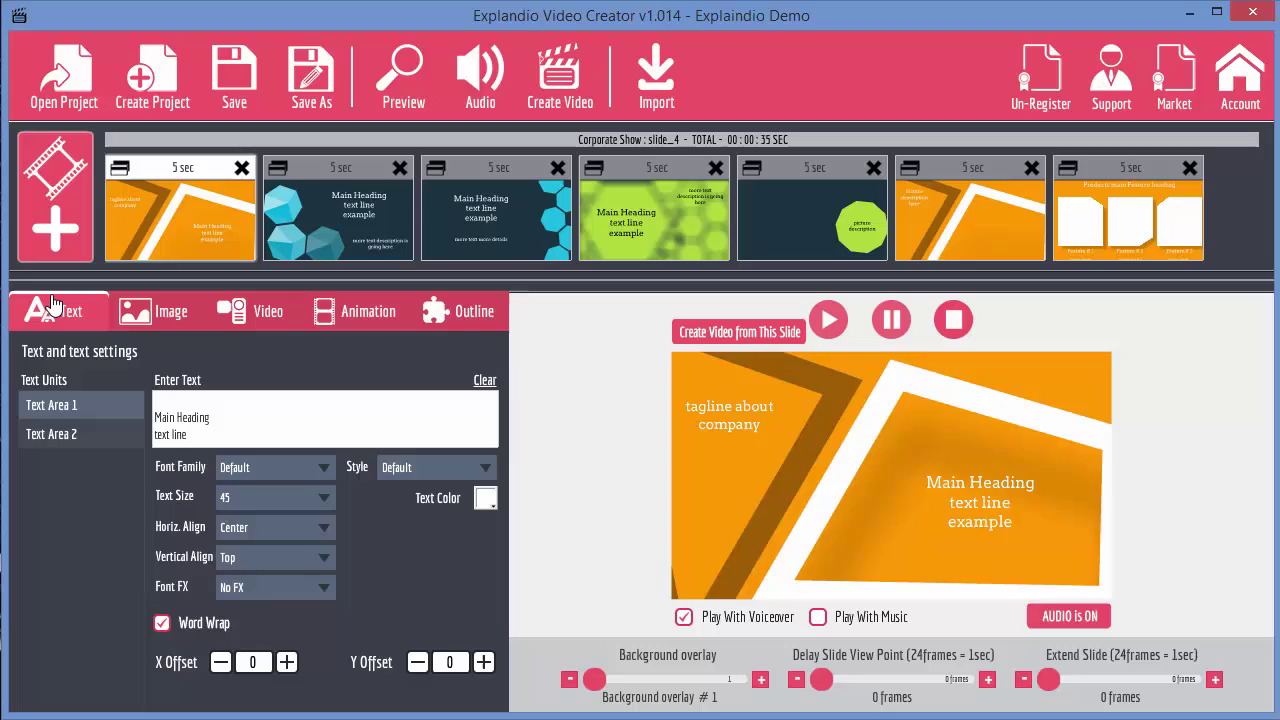